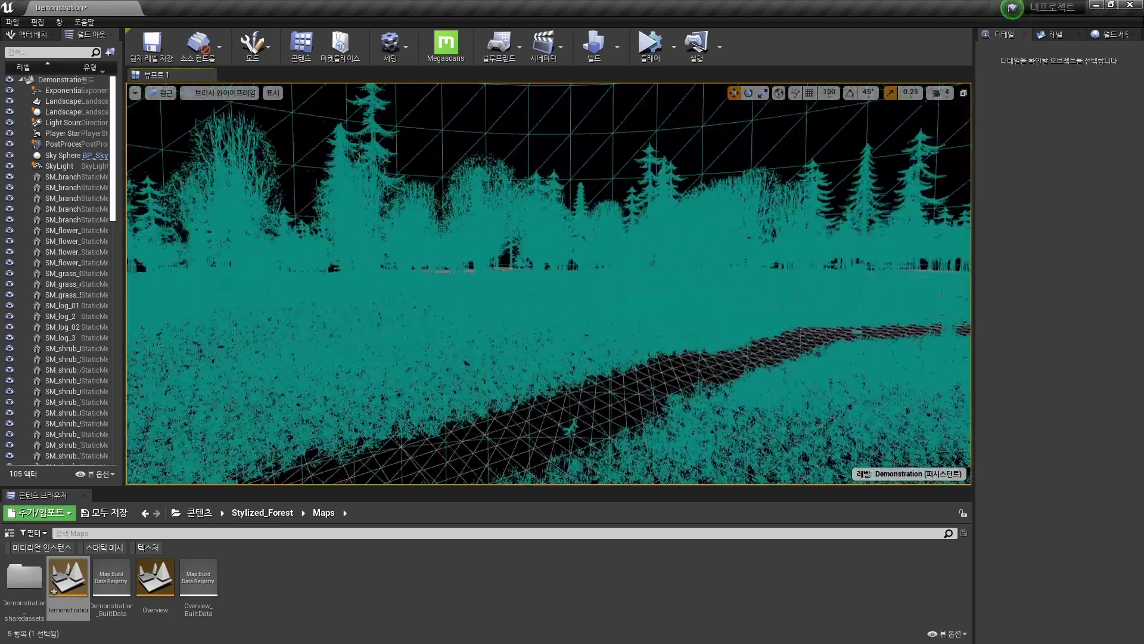
# Step: Switch the viewport from Brush Wireframe to Lit view mode with Alt+4
pyautogui.hotkey('alt', '4')
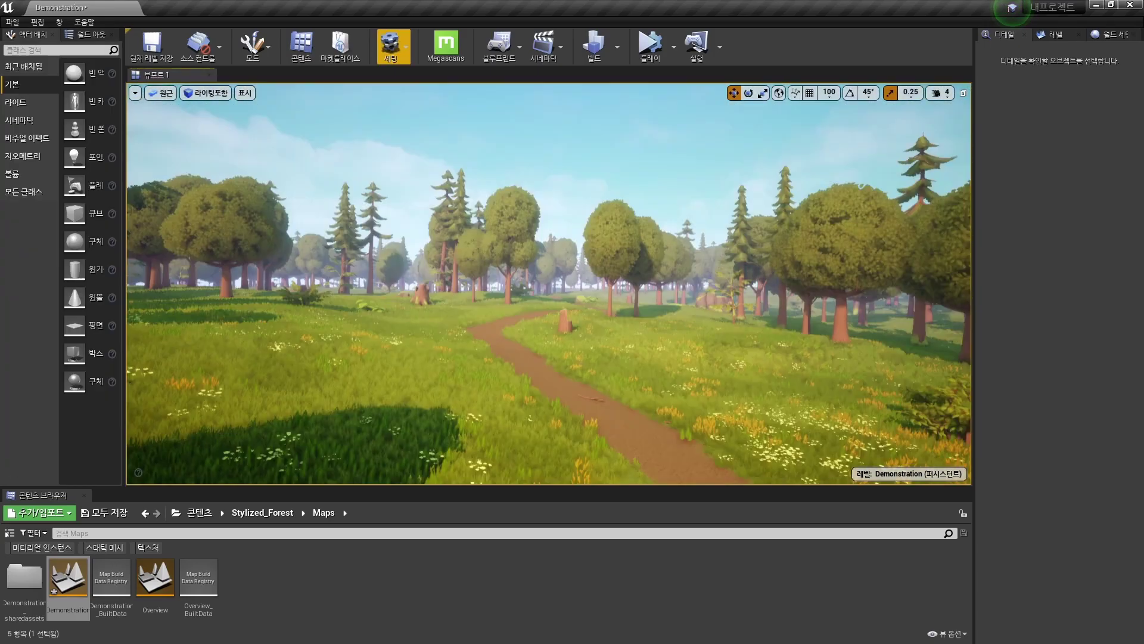
# Step: Find 'impostor' in Plugins, enable ImpostorBaker, then save the level and restart the editor
pyautogui.click(391, 45)
pyautogui.click(415, 107)
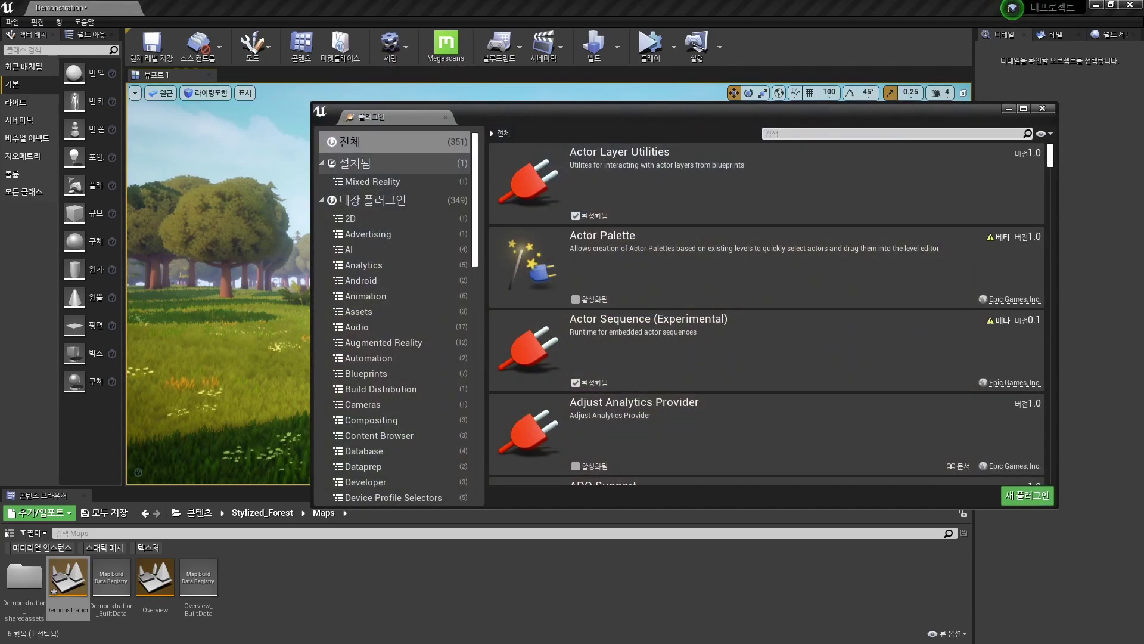
pyautogui.write('im')
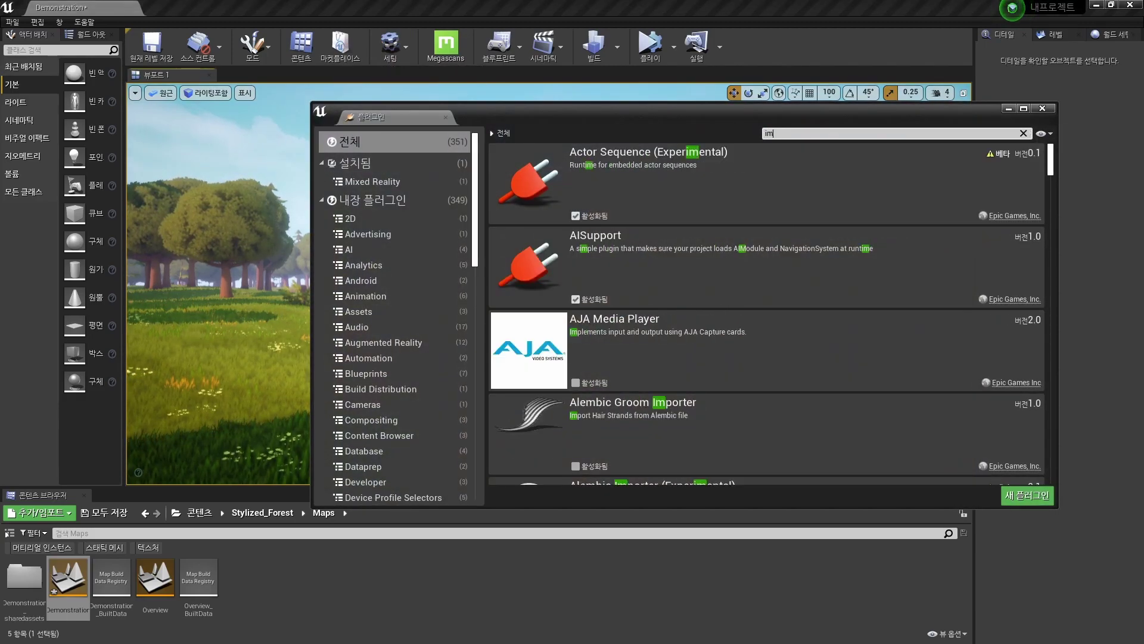
pyautogui.write('postor')
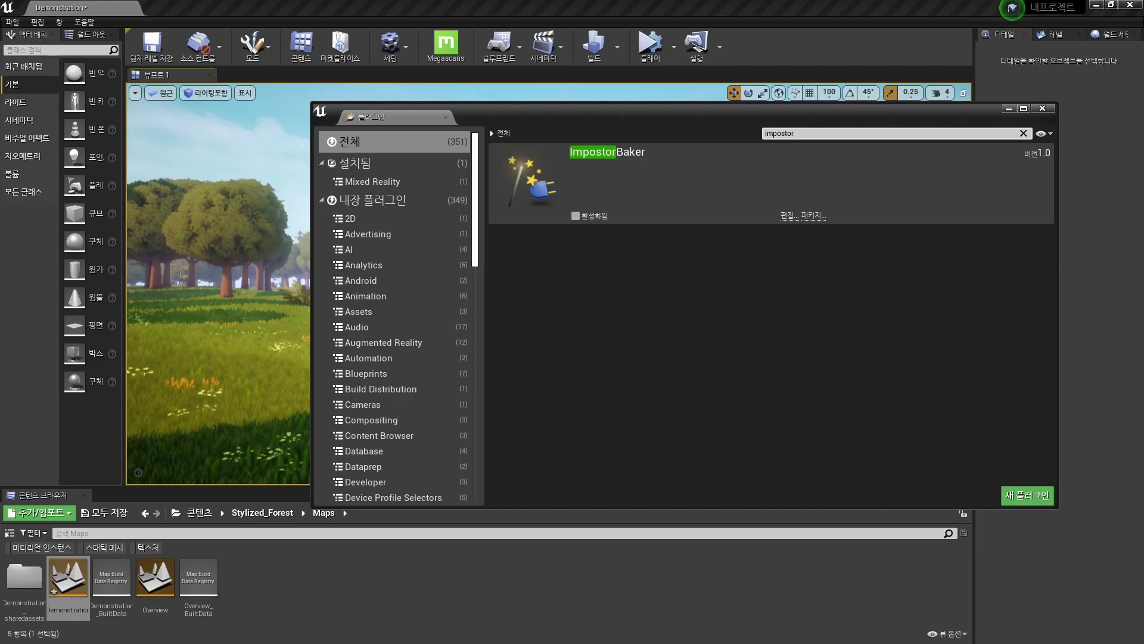
pyautogui.click(576, 216)
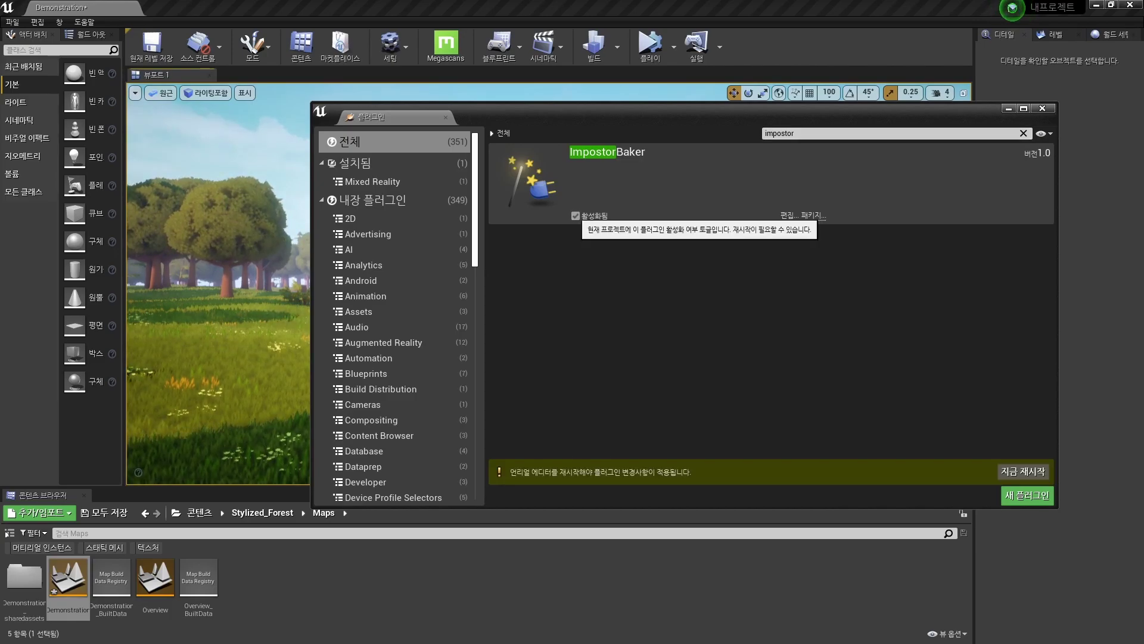
pyautogui.click(1023, 471)
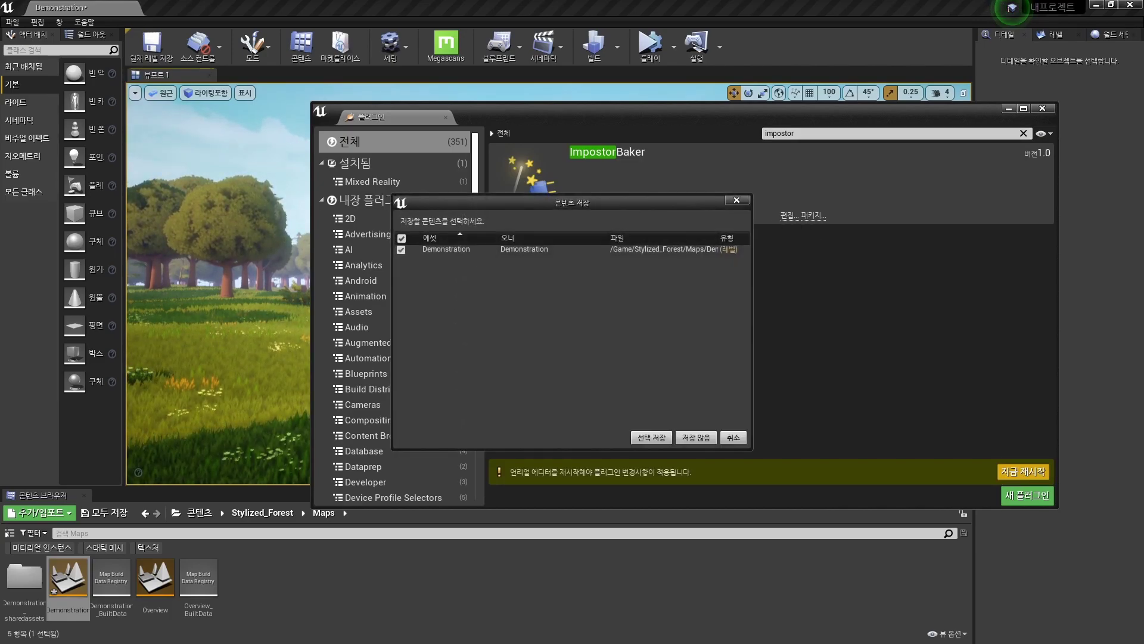
pyautogui.click(651, 437)
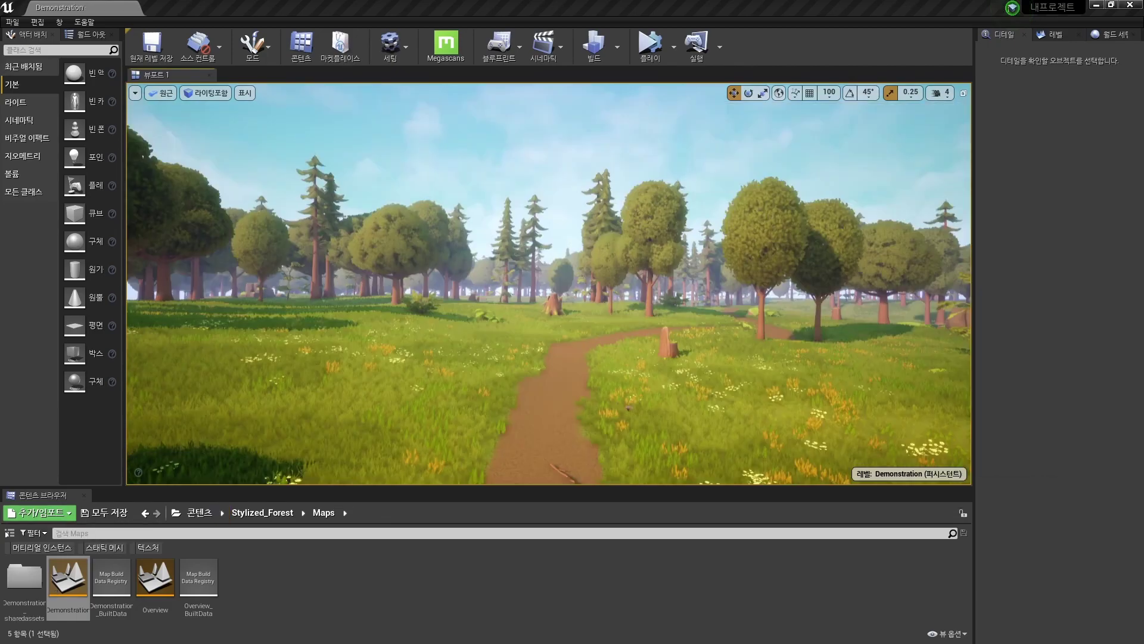
pyautogui.click(8, 532)
# Step: Filter the folder tree for 'impostor' and turn on Show Plugin Content
pyautogui.scroll(10, 119, 590)
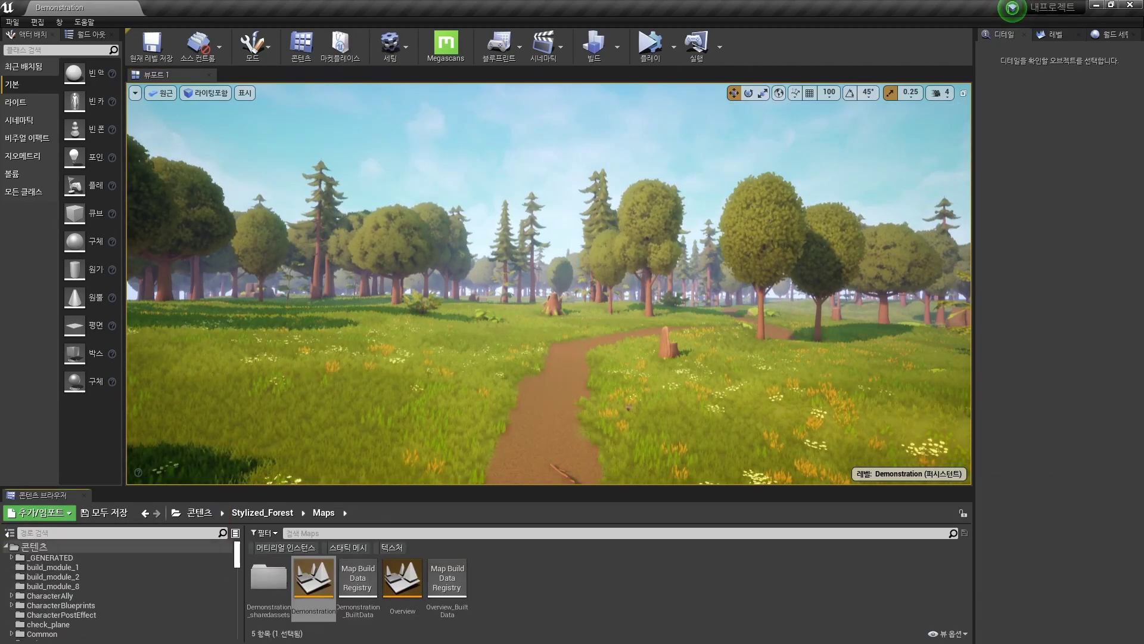
pyautogui.click(34, 546)
pyautogui.scroll(-5, 78, 578)
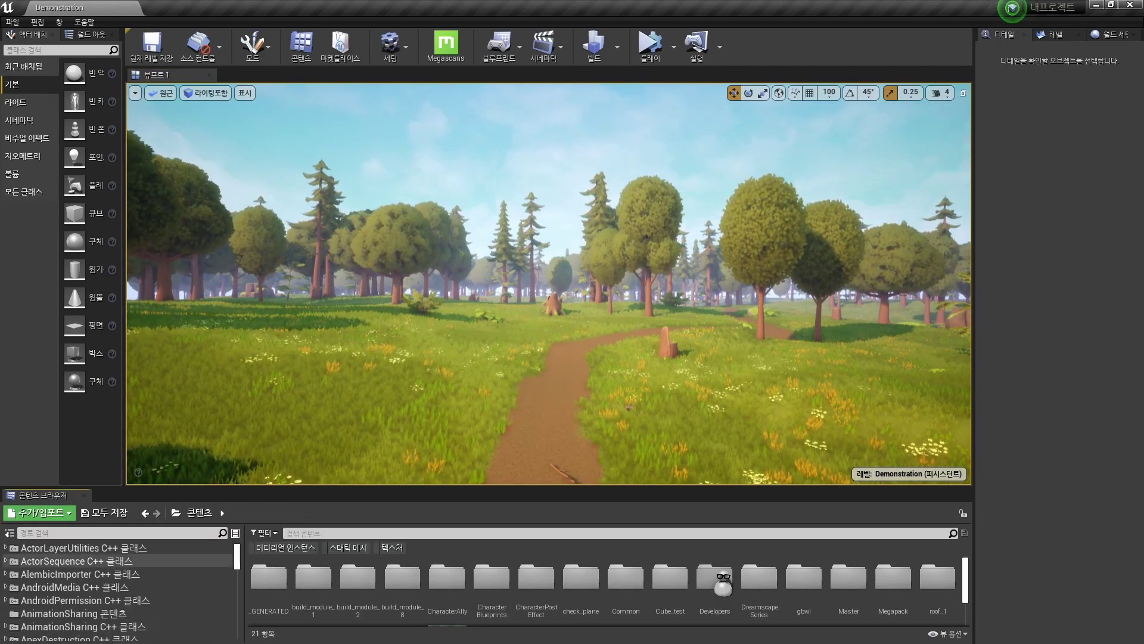
pyautogui.scroll(-5, 77, 578)
pyautogui.scroll(-5, 83, 581)
pyautogui.scroll(-5, 83, 581)
pyautogui.scroll(-10, 83, 581)
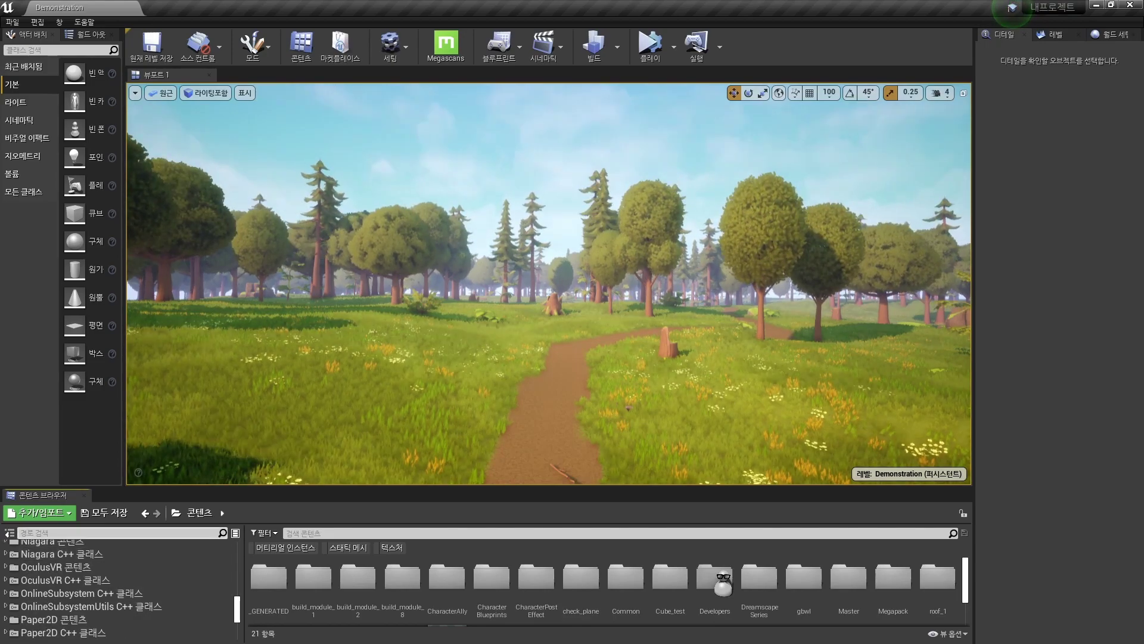
pyautogui.click(119, 532)
pyautogui.write('impostor')
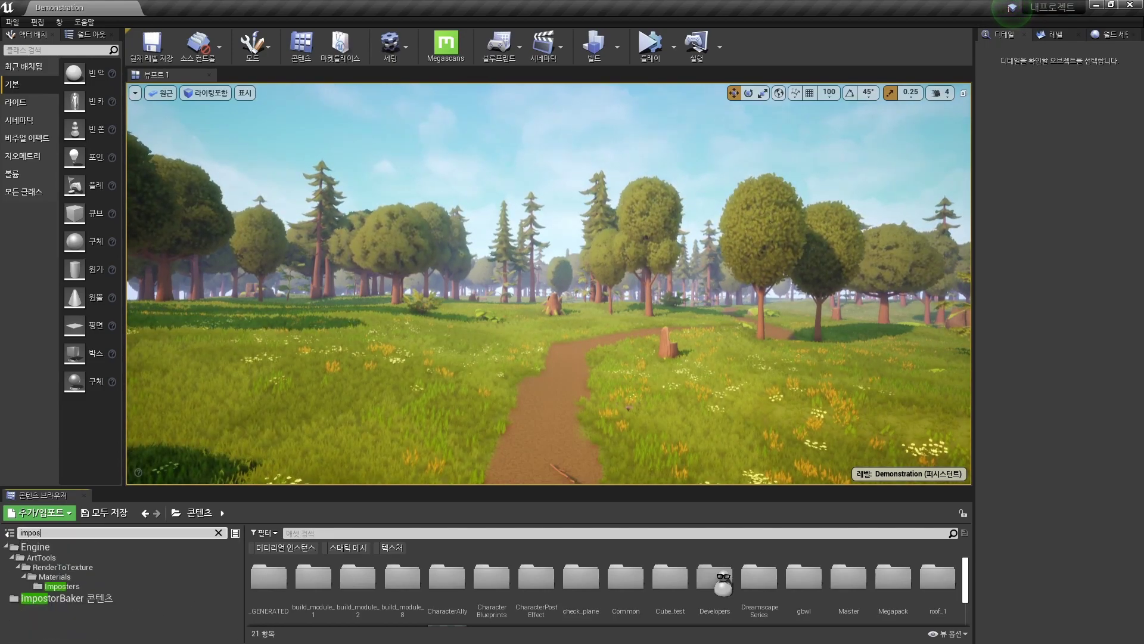
pyautogui.click(66, 546)
pyautogui.click(949, 634)
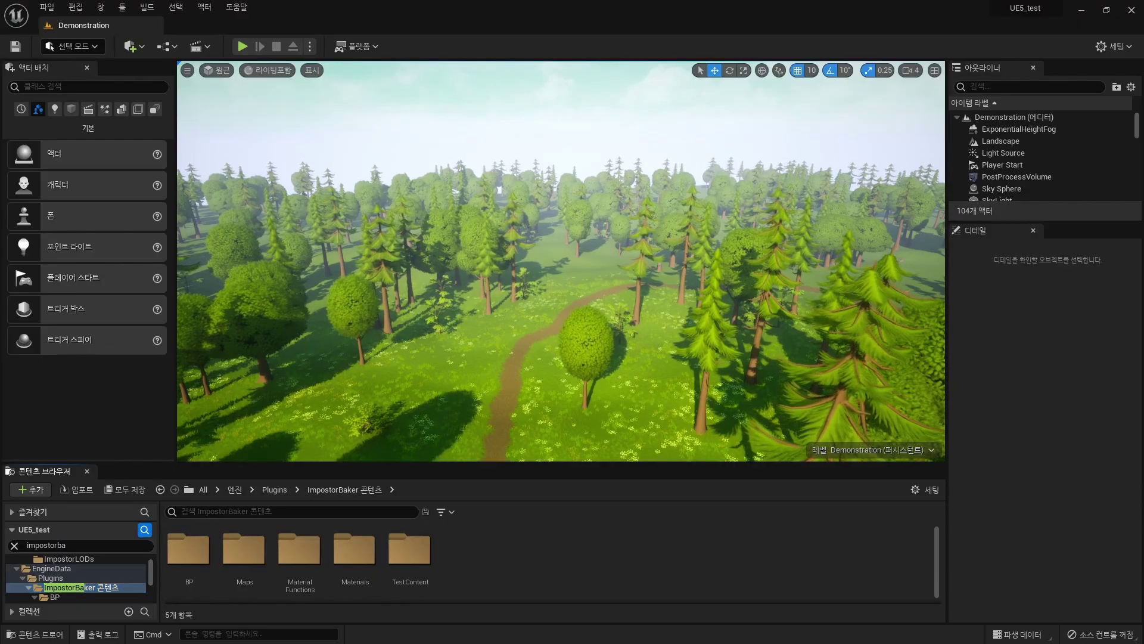
# Step: Clear the folder filter and open the ImpostorBaker Maps folder
pyautogui.click(14, 545)
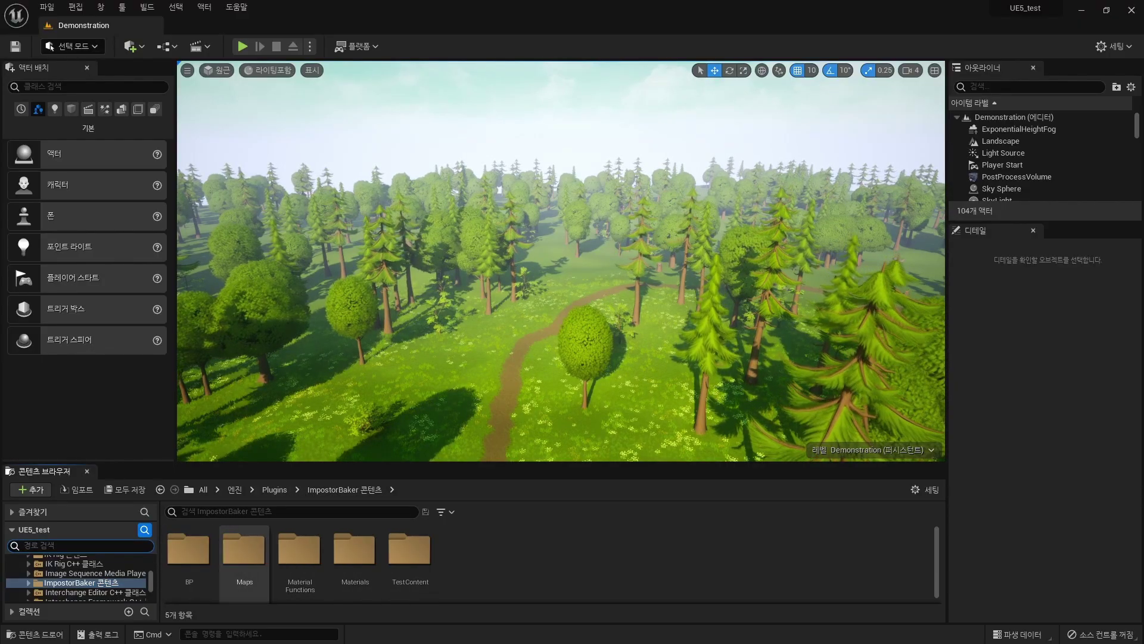
pyautogui.doubleClick(244, 548)
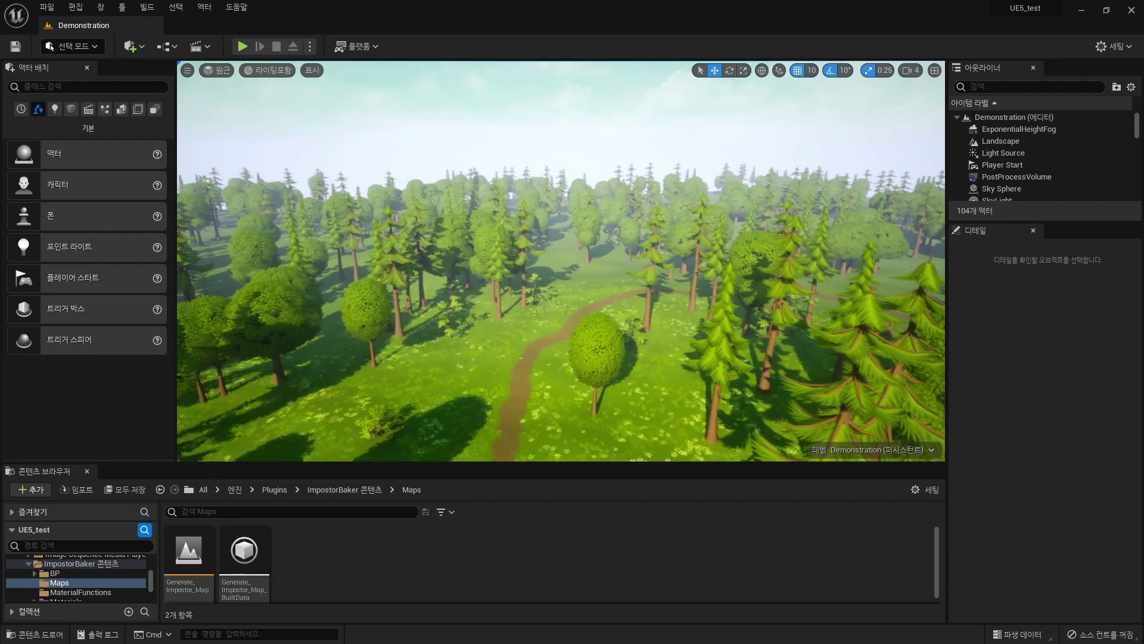
pyautogui.hotkey('shift', '3')
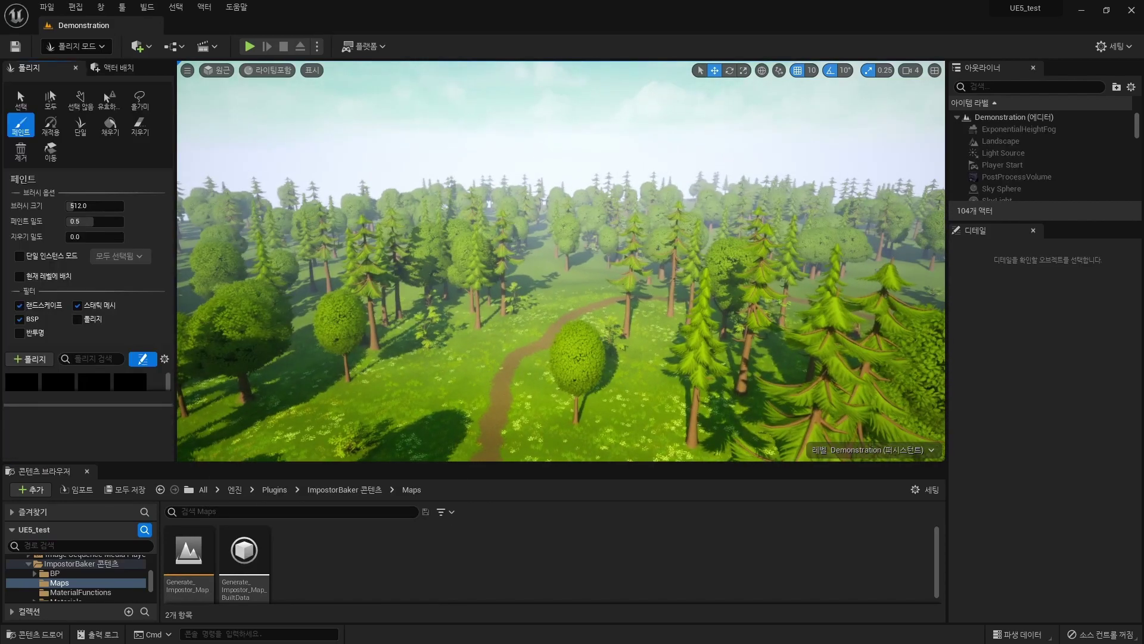
# Step: Load Generate_Impostor_Map without saving, assign SM_tree_02 as the source mesh, reset Scale to 1.0
pyautogui.doubleClick(188, 552)
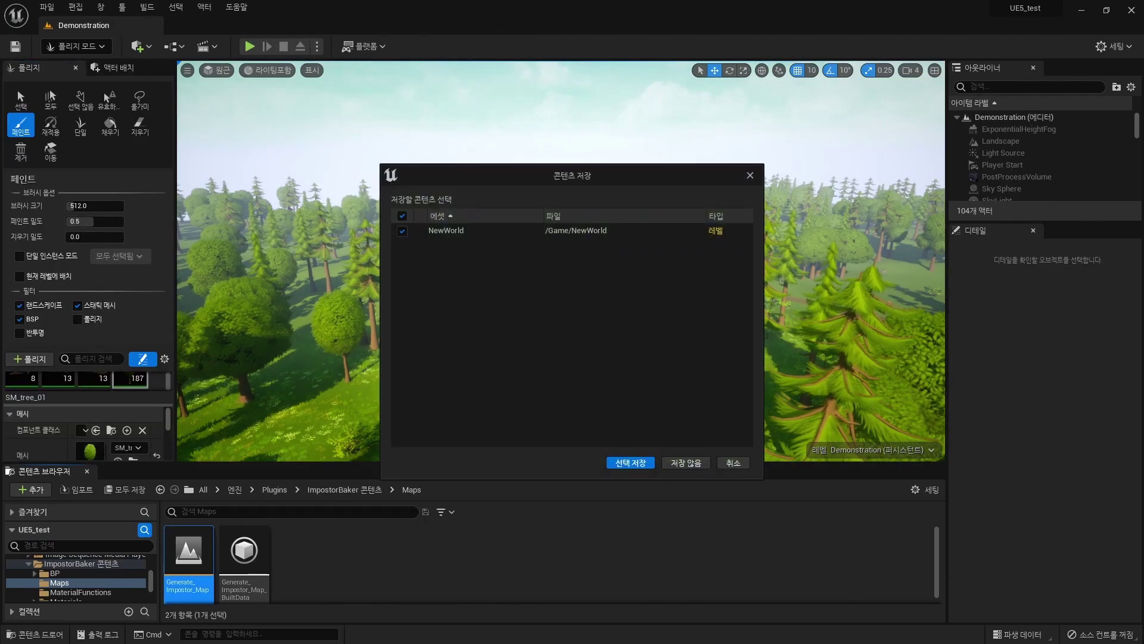
pyautogui.click(643, 463)
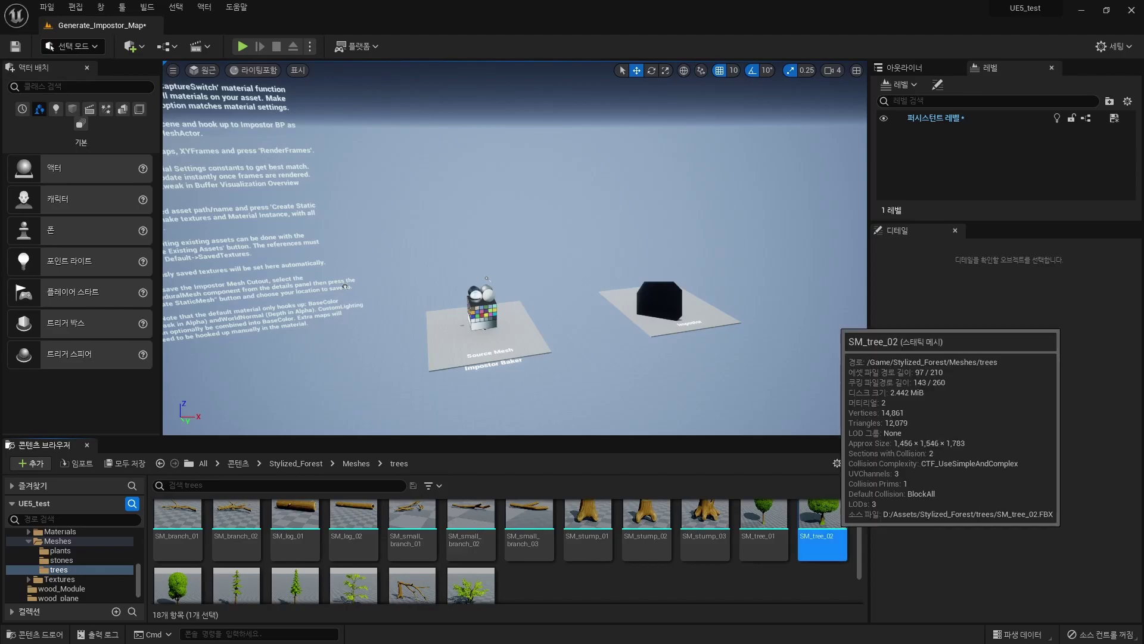
pyautogui.click(481, 307)
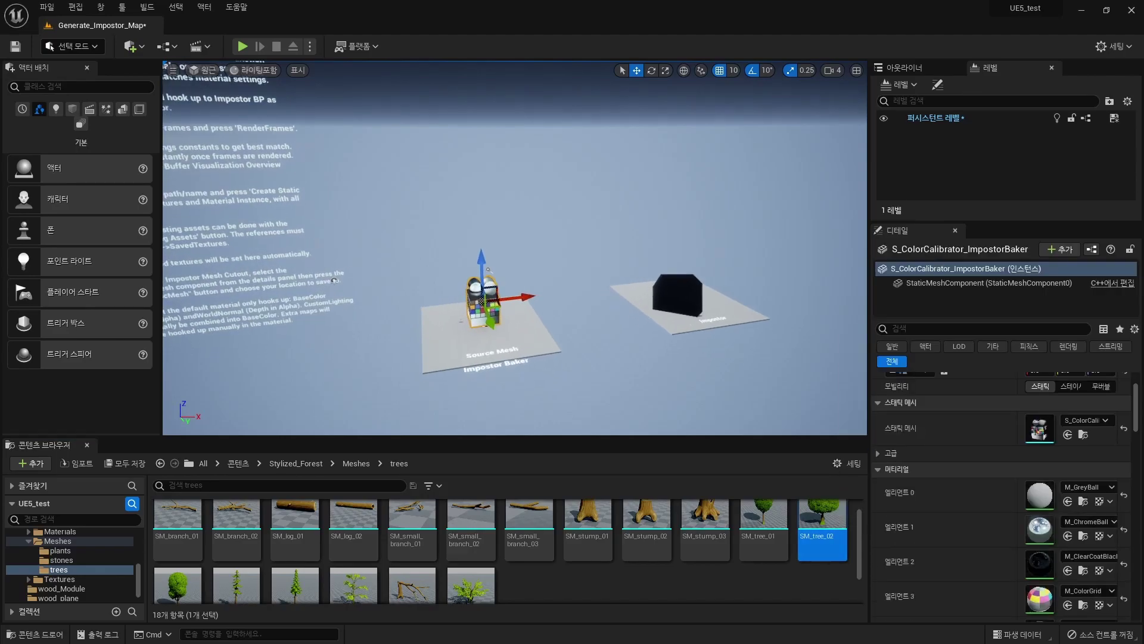
pyautogui.scroll(1, 481, 307)
pyautogui.moveTo(823, 525); pyautogui.dragTo(1047, 481)
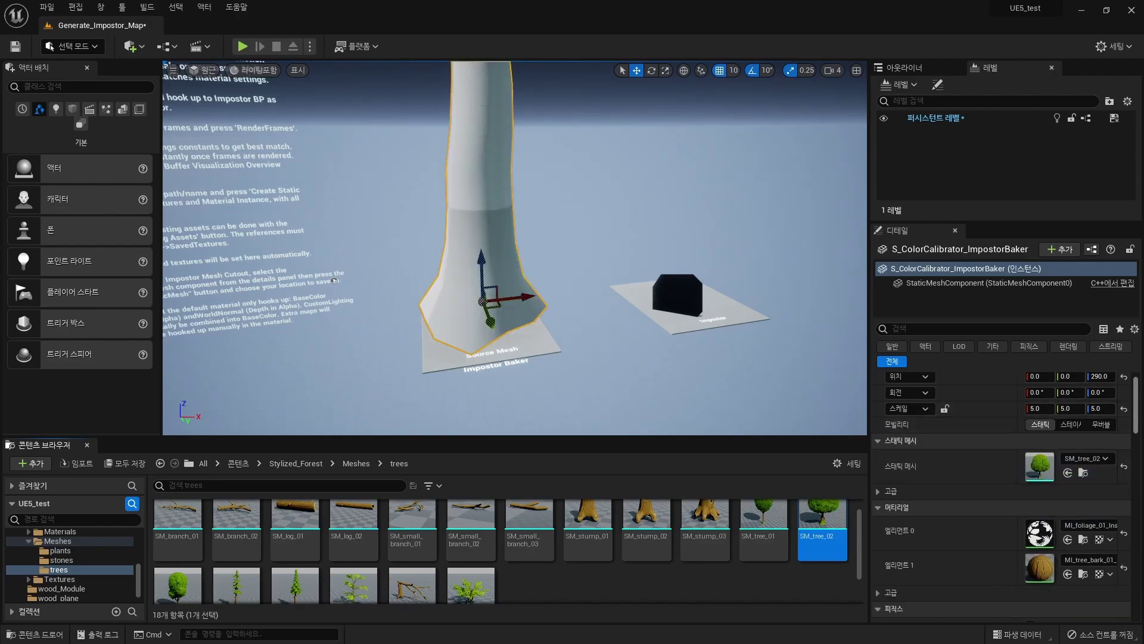
pyautogui.click(1124, 409)
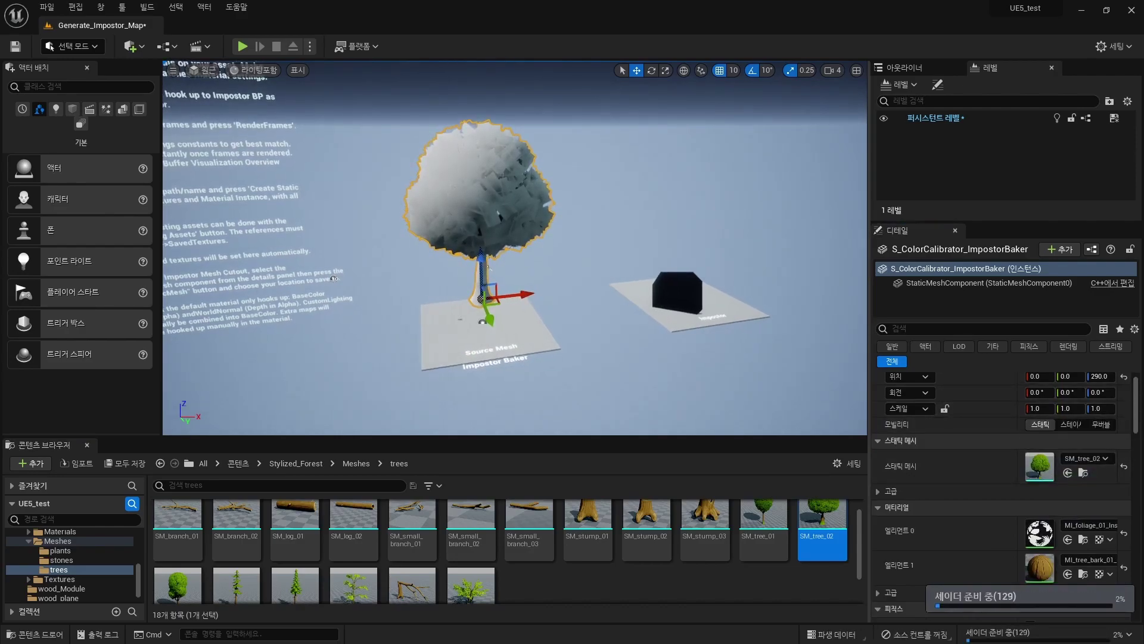
# Step: Reframe the view around the tree and select the impostor sprite generator
pyautogui.scroll(2, 515, 248)
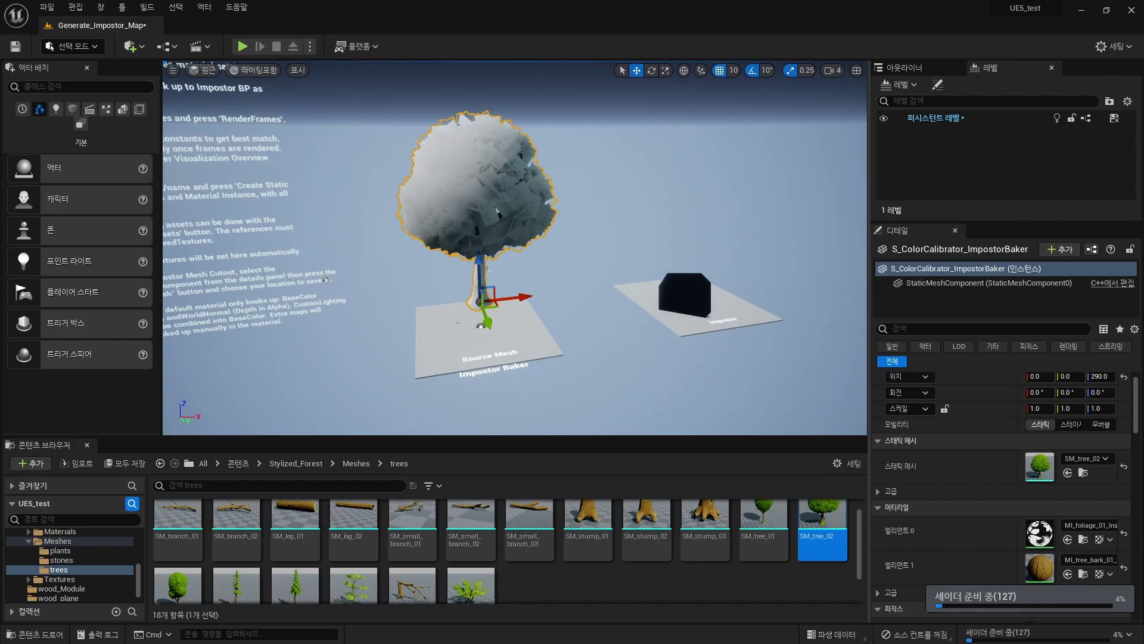
pyautogui.moveTo(326, 279); pyautogui.dragTo(301, 290)
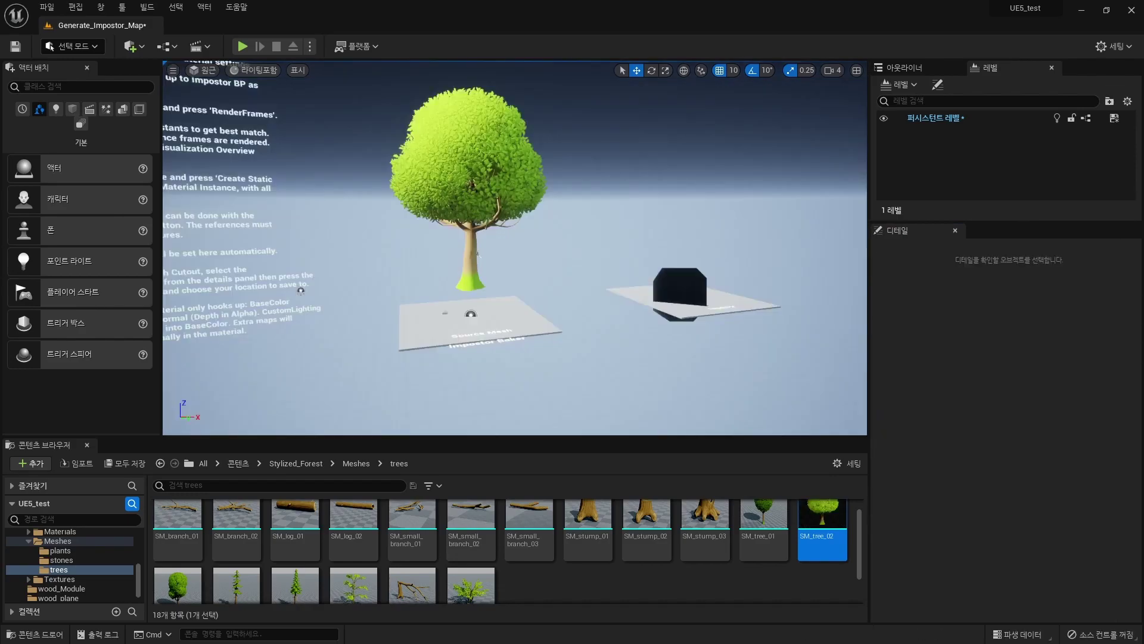
pyautogui.scroll(3, 477, 254)
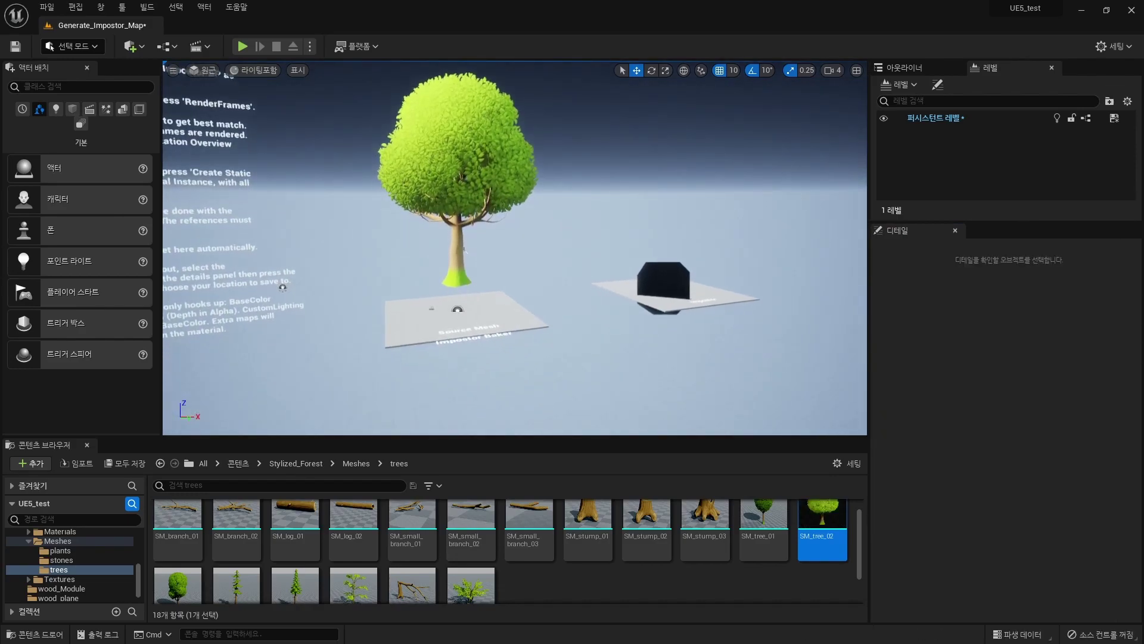
pyautogui.click(464, 249)
pyautogui.click(465, 249)
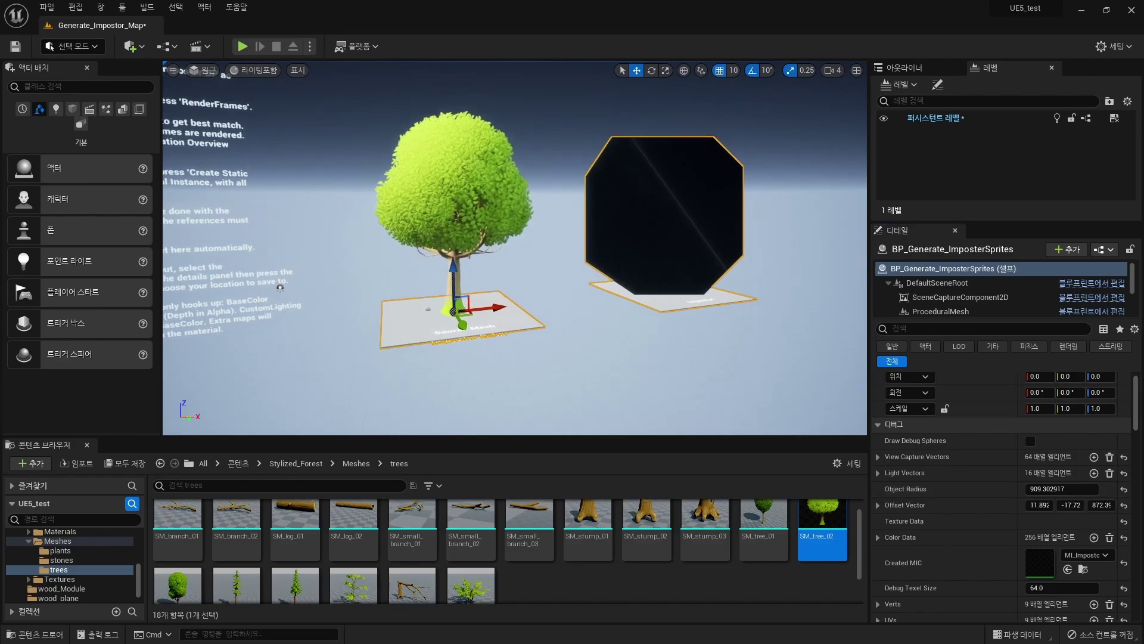
# Step: Select the impostor generator actor and render the tree's impostor frames
pyautogui.press('Escape')
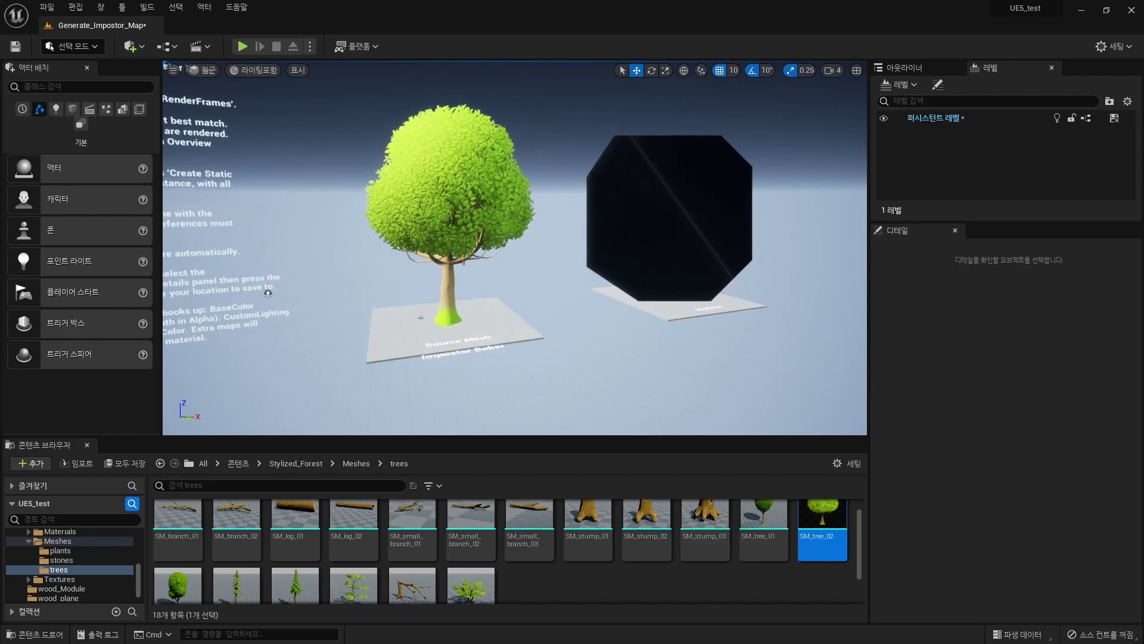
pyautogui.click(447, 298)
pyautogui.scroll(-10, 1002, 477)
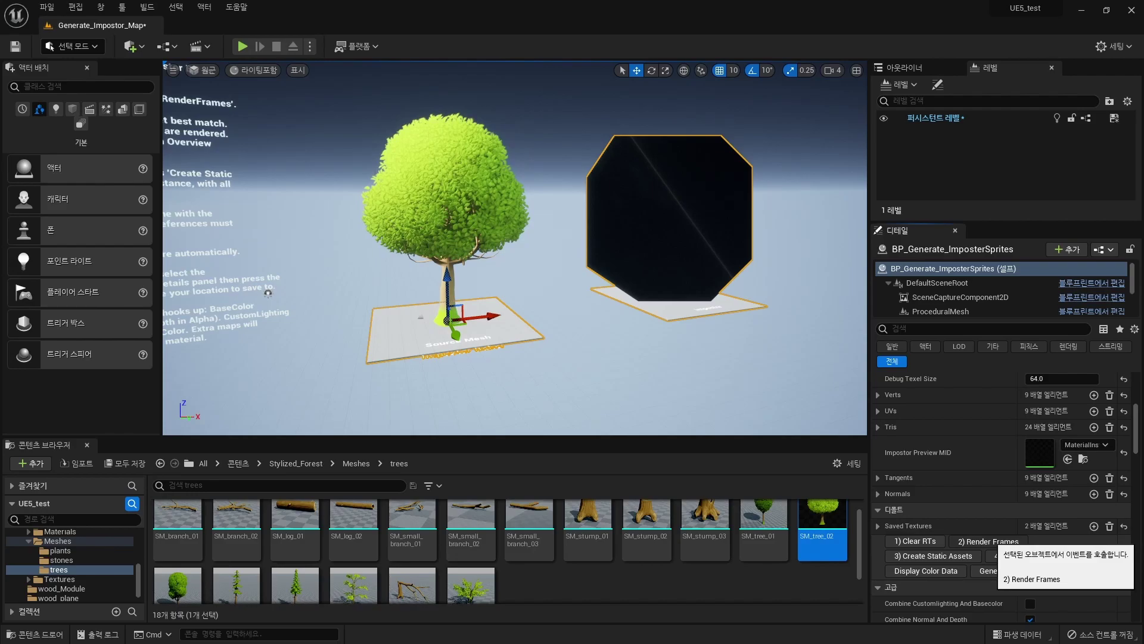
pyautogui.click(989, 541)
pyautogui.moveTo(515, 247)
pyautogui.mouseDown(button='right')
pyautogui.moveTo(536, 238)
pyautogui.moveTo(536, 250)
pyautogui.moveTo(537, 238)
pyautogui.moveTo(525, 244)
pyautogui.mouseUp(button='right')
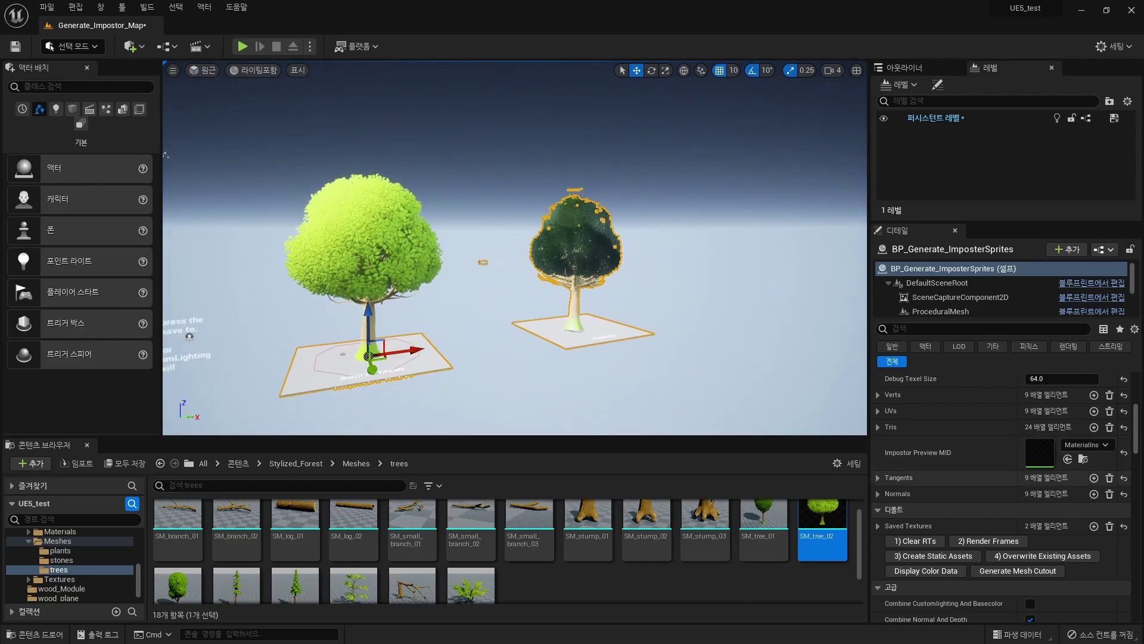
# Step: Scroll the Details panel to the tree's Element 0 material, MI_foliage_01_Inst
pyautogui.scroll(3, 1001, 495)
pyautogui.scroll(2, 1001, 495)
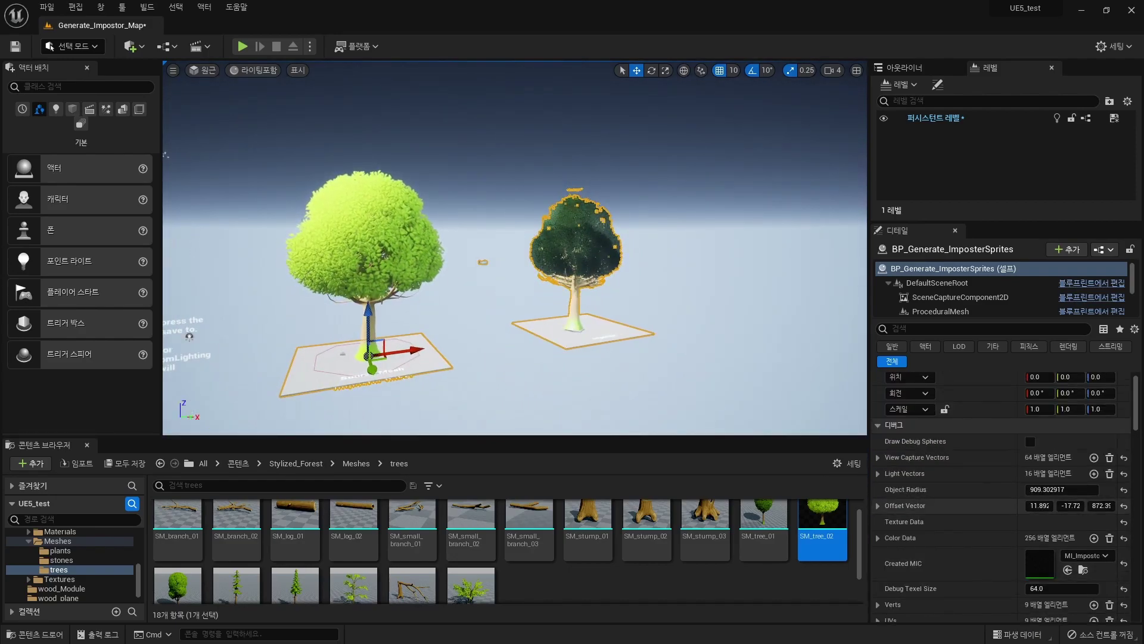
pyautogui.scroll(-1, 1049, 476)
pyautogui.scroll(-1, 1048, 477)
pyautogui.scroll(-1, 1049, 477)
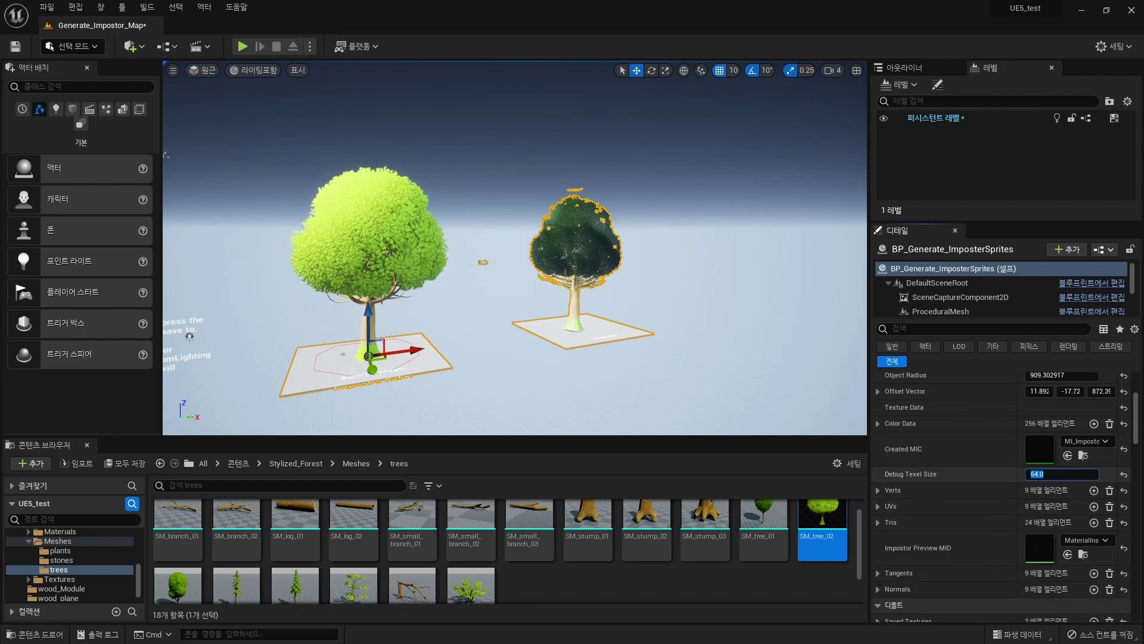
pyautogui.scroll(-2, 1049, 476)
pyautogui.scroll(-2, 1048, 477)
pyautogui.scroll(-2, 1049, 477)
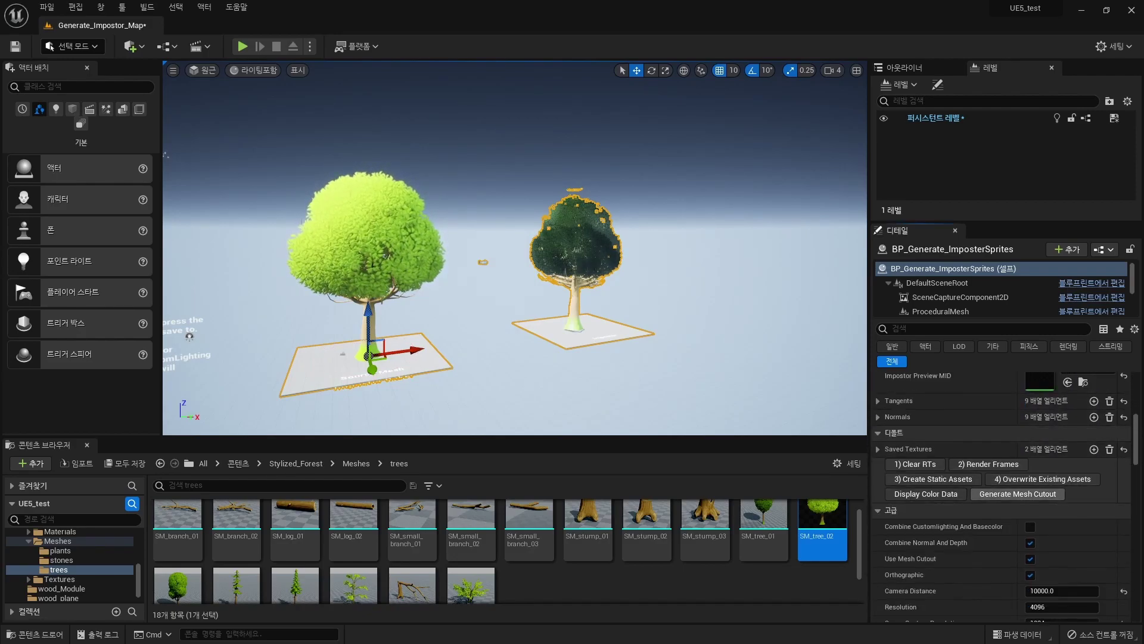
pyautogui.scroll(-2, 1048, 477)
pyautogui.scroll(-1, 1060, 503)
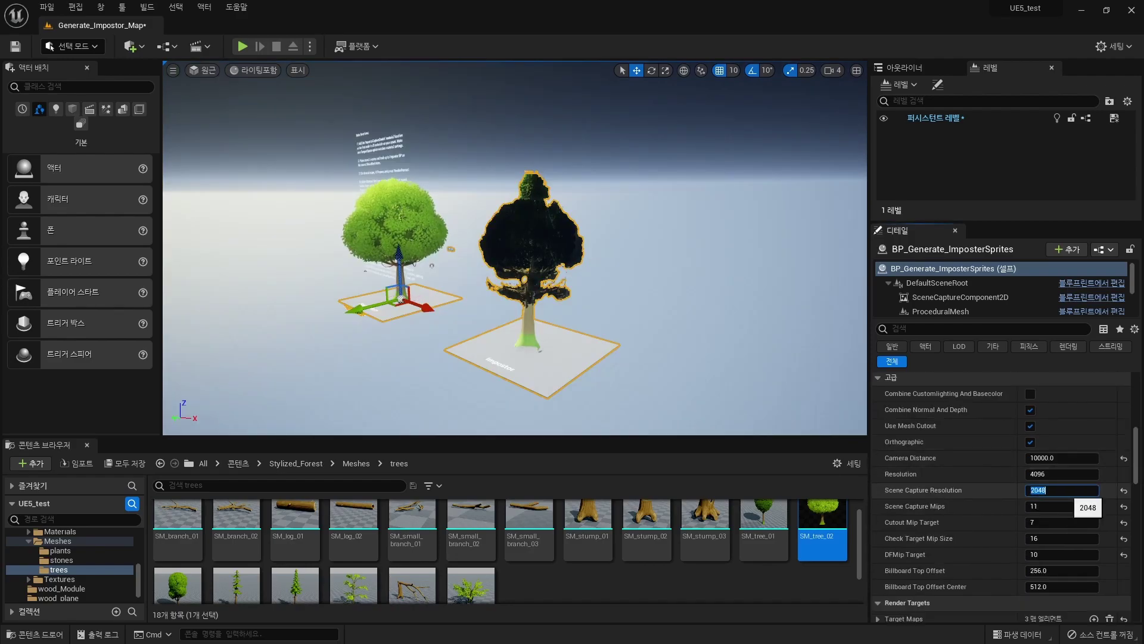
pyautogui.scroll(5, 1073, 499)
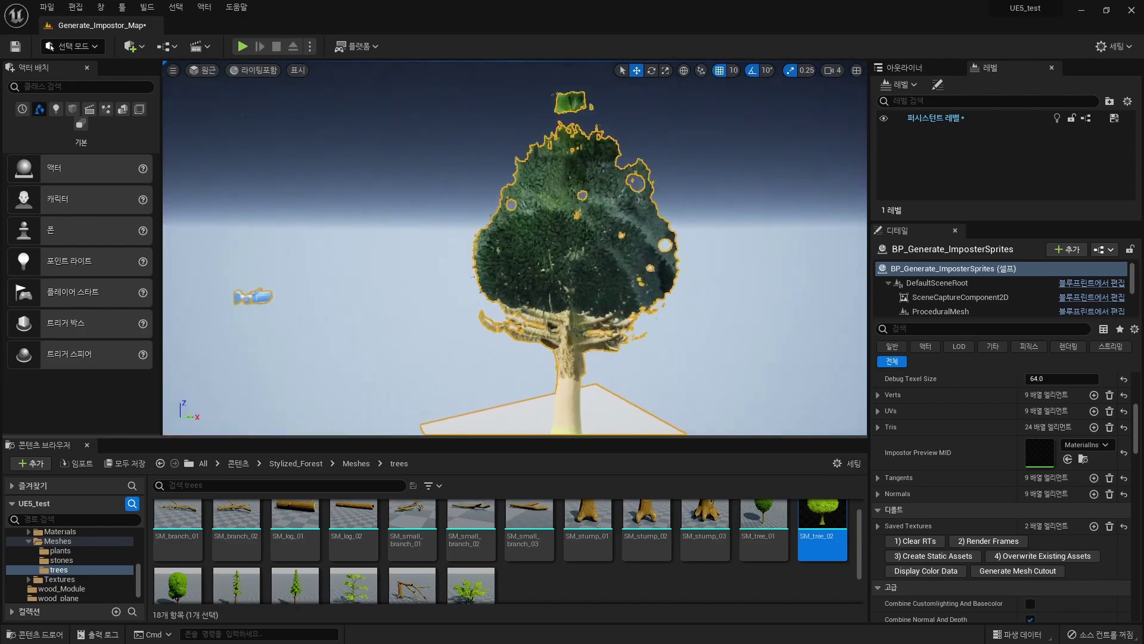
pyautogui.scroll(-5, 1073, 495)
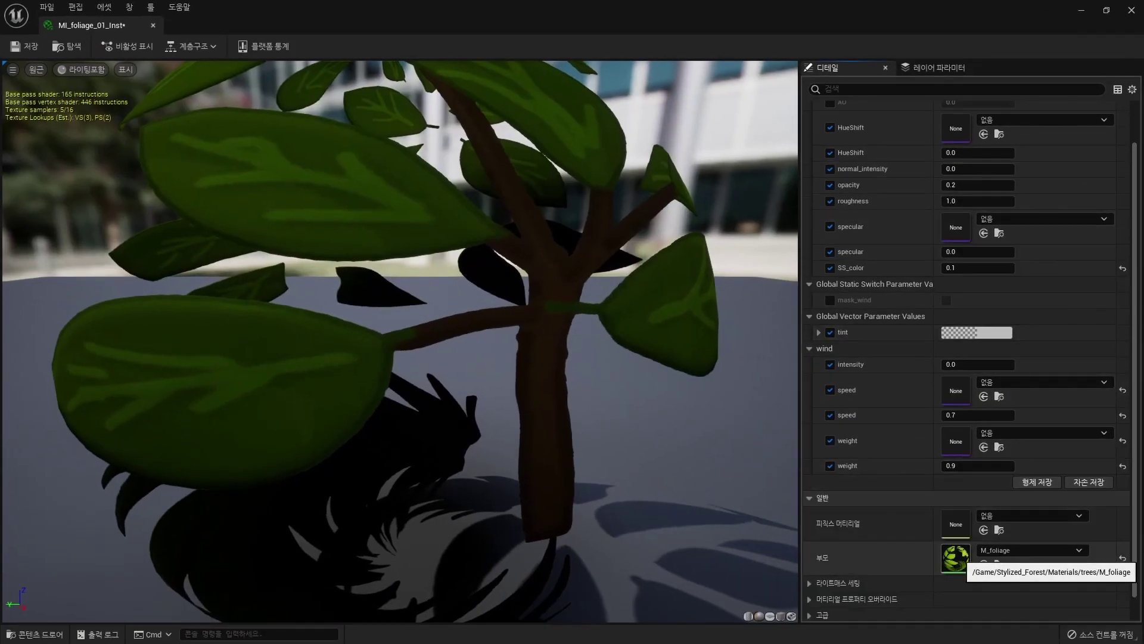
# Step: Open parent material M_foliage, add an ImposterCaptureSwitch node and commit its Frames XY value
pyautogui.doubleClick(955, 558)
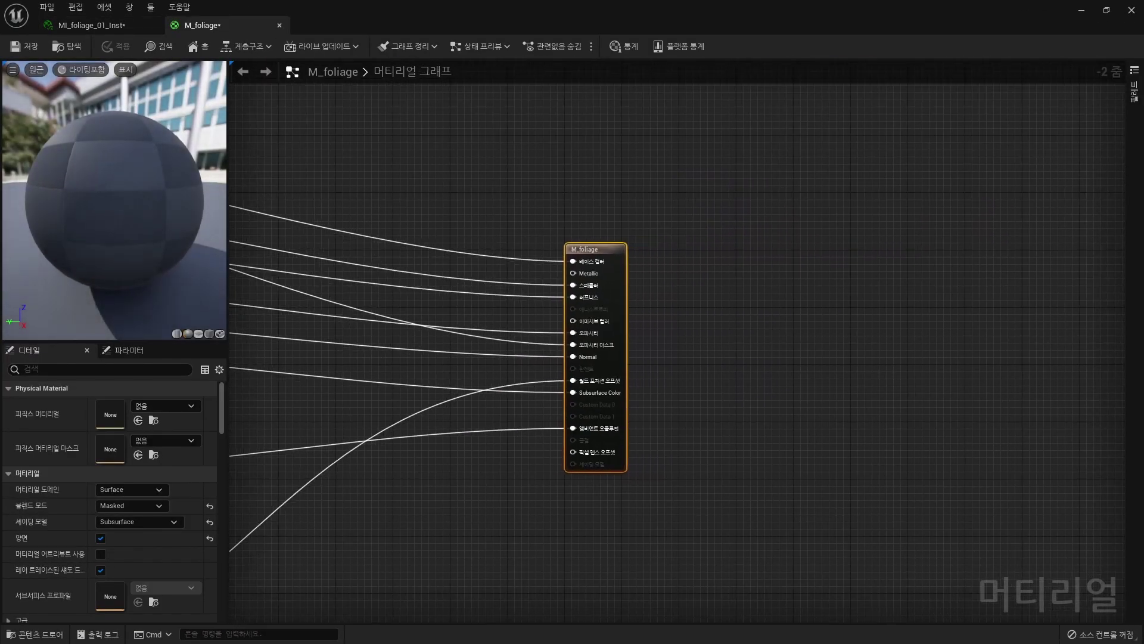
pyautogui.scroll(-4, 729, 342)
pyautogui.scroll(4, 720, 341)
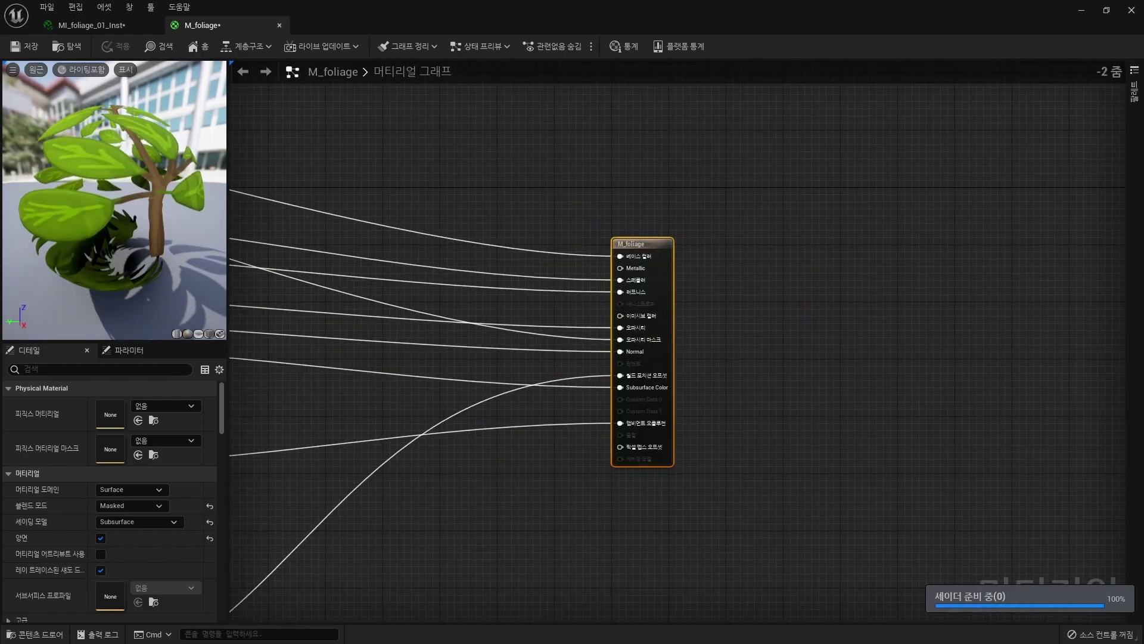
pyautogui.scroll(1, 720, 334)
pyautogui.moveTo(734, 335); pyautogui.dragTo(677, 348, button='right')
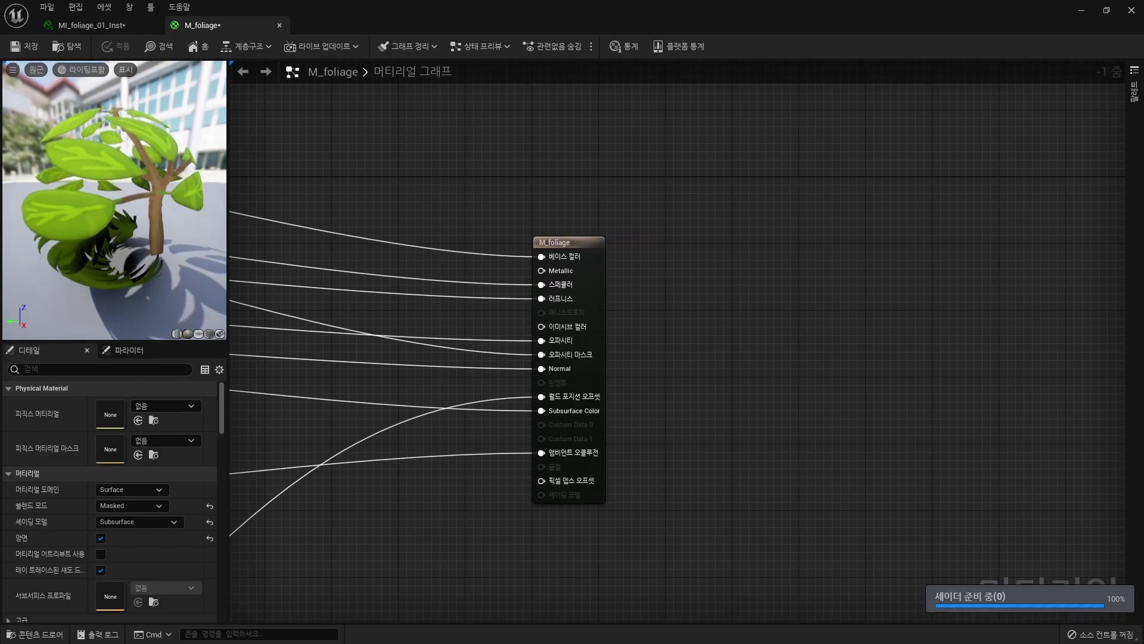
pyautogui.rightClick(722, 329)
pyautogui.press('Escape')
pyautogui.rightClick(709, 299)
pyautogui.write('s')
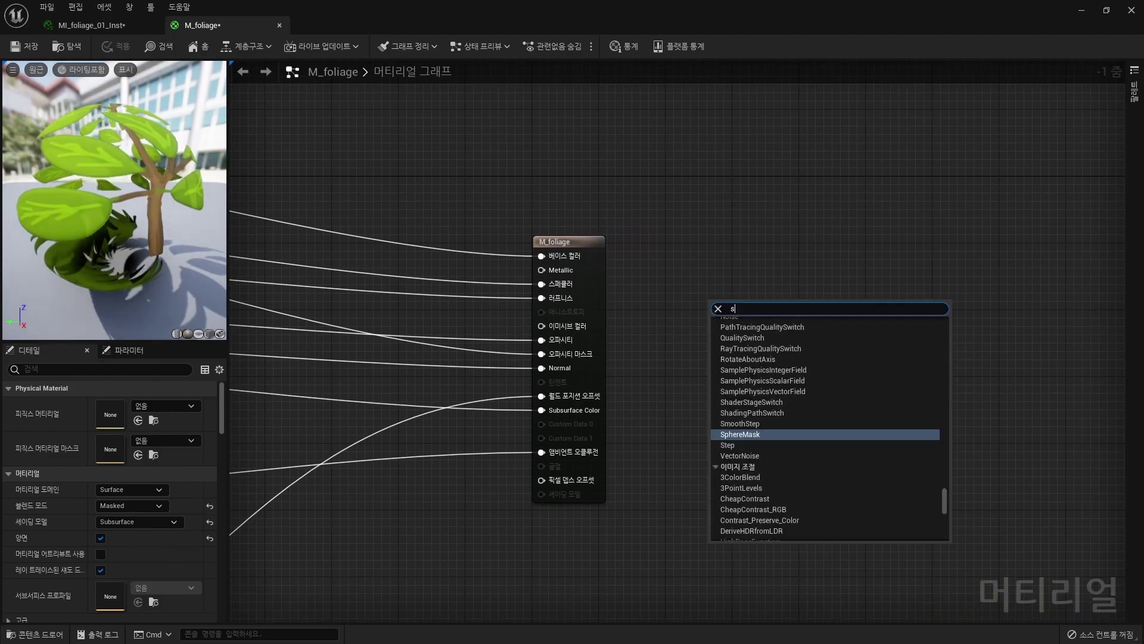
pyautogui.write('witch')
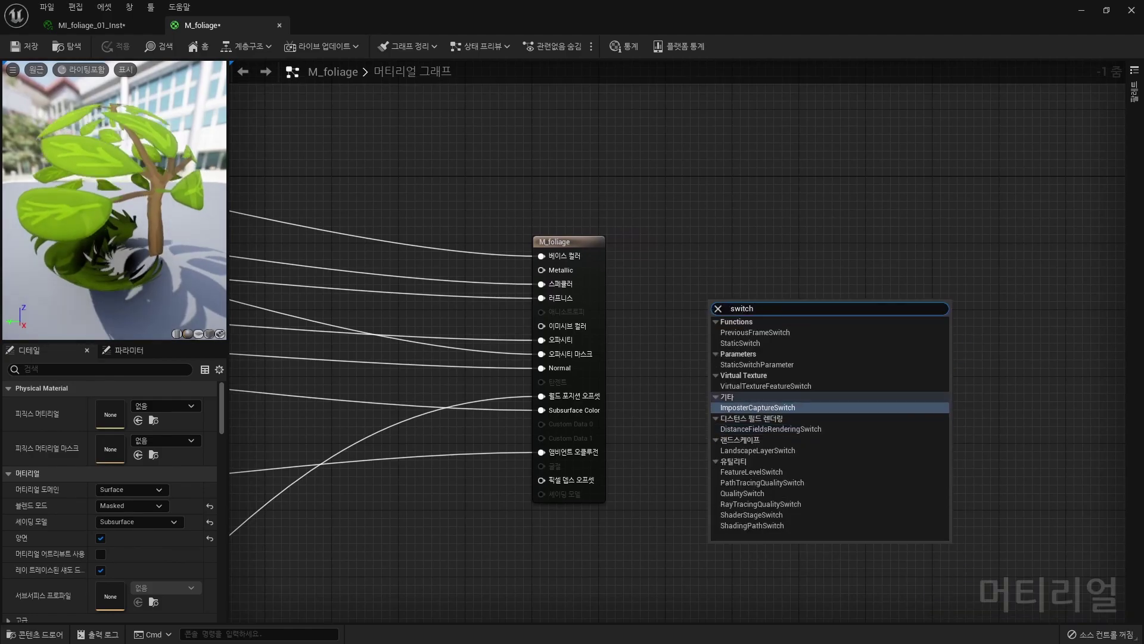
pyautogui.click(757, 407)
pyautogui.click(884, 272)
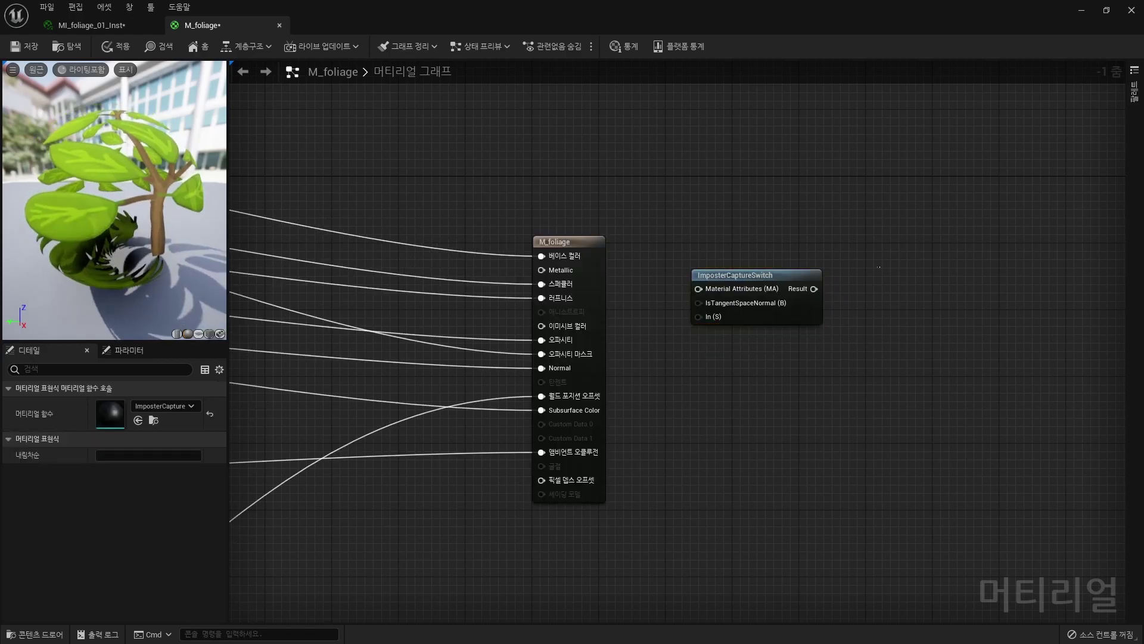
pyautogui.moveTo(885, 272); pyautogui.dragTo(764, 276, button='right')
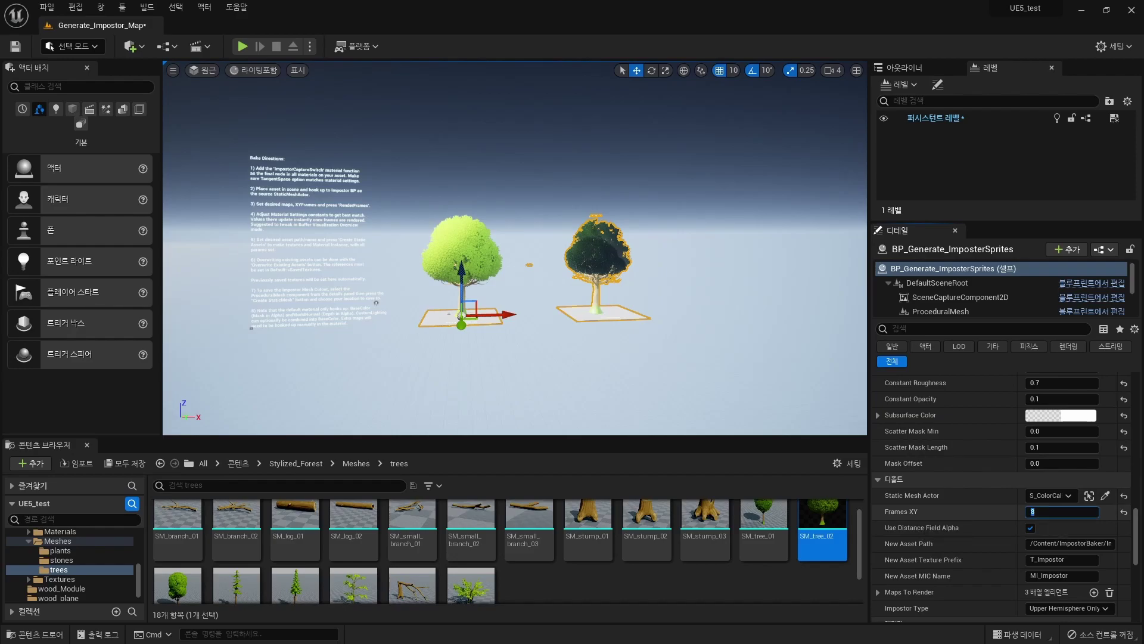
pyautogui.press('Return')
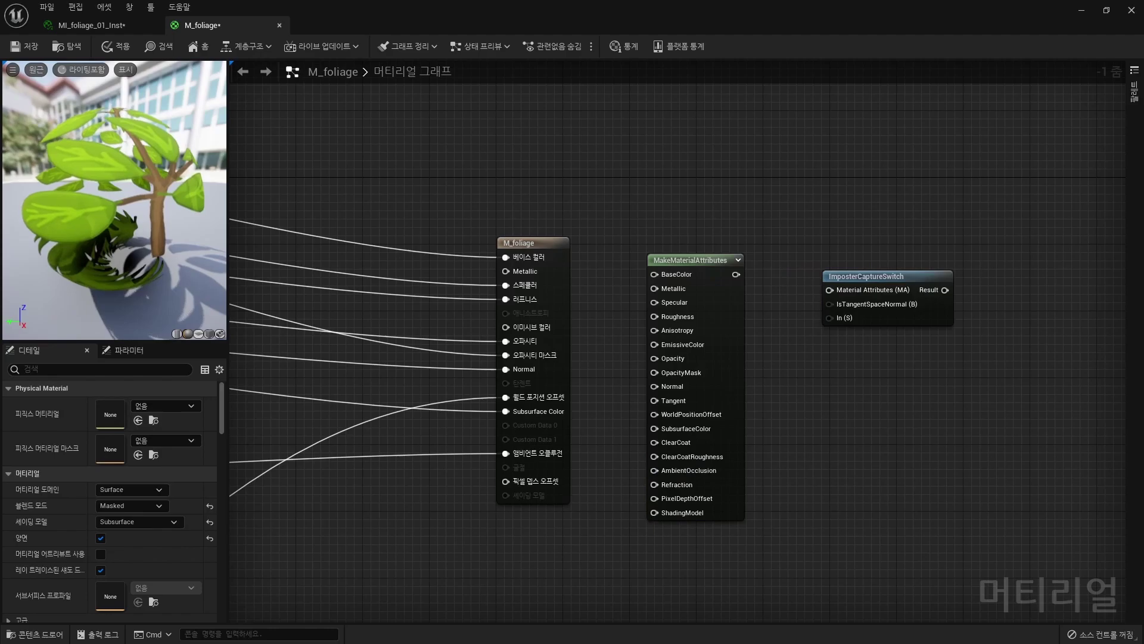
# Step: Rewire base colour, specular, roughness, opacity, mask, normal, WPO, subsurface and AO into MakeMaterialAttributes
pyautogui.keyDown('ctrl'); pyautogui.moveTo(505, 257); pyautogui.dragTo(654, 275); pyautogui.keyUp('ctrl')
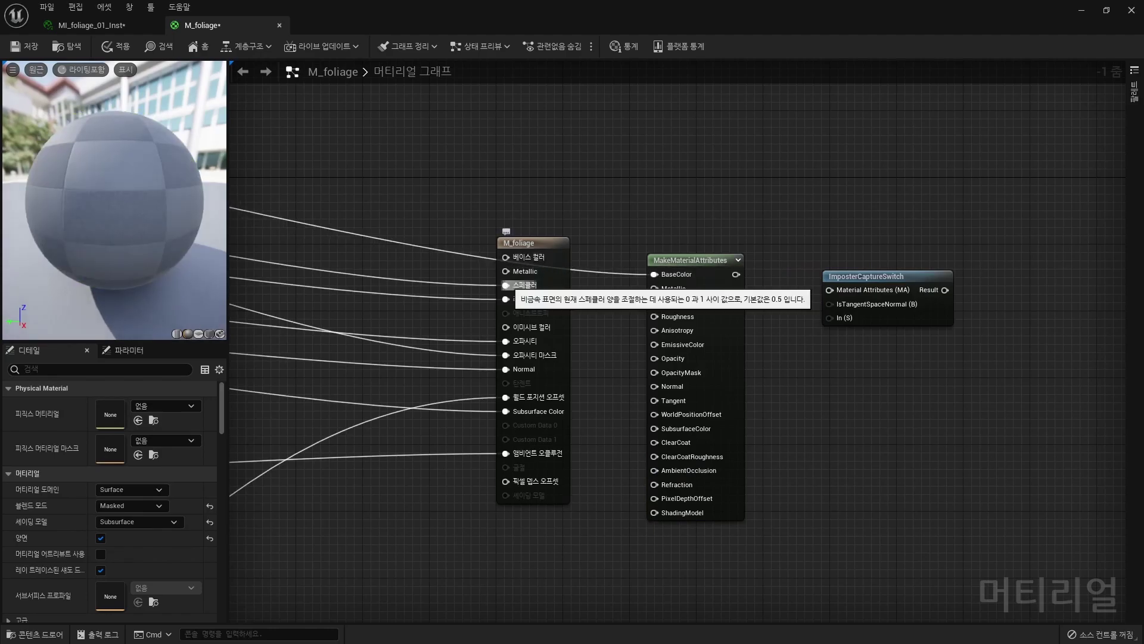
pyautogui.keyDown('ctrl'); pyautogui.moveTo(506, 285); pyautogui.dragTo(654, 302); pyautogui.keyUp('ctrl')
pyautogui.keyDown('ctrl'); pyautogui.moveTo(506, 298); pyautogui.dragTo(654, 316); pyautogui.keyUp('ctrl')
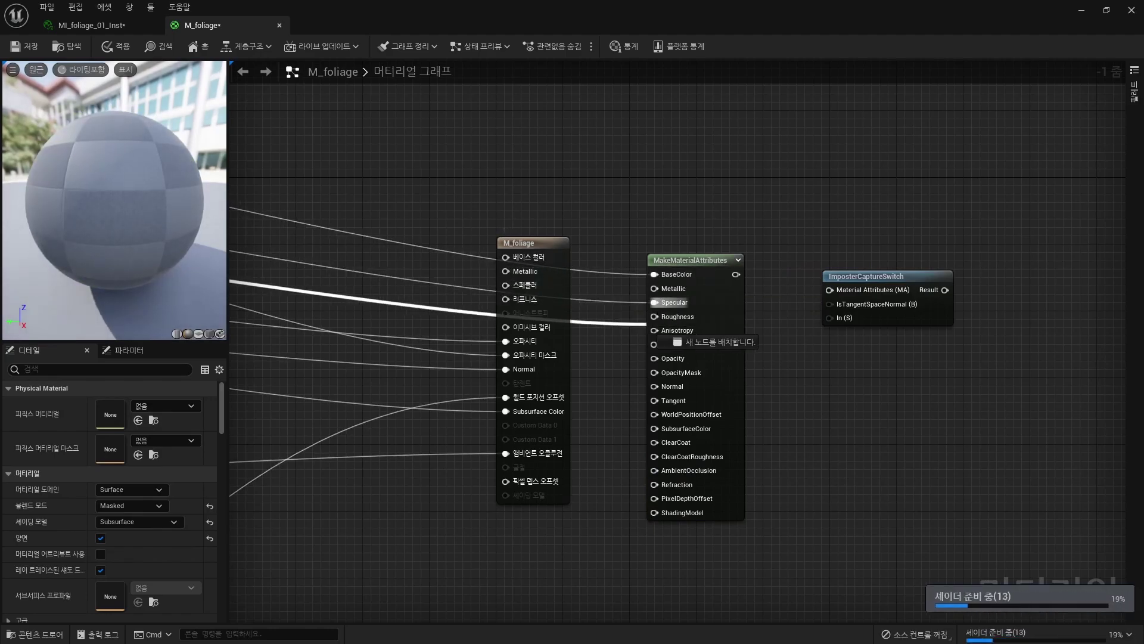
pyautogui.keyDown('ctrl'); pyautogui.moveTo(548, 353); pyautogui.dragTo(662, 366); pyautogui.keyUp('ctrl')
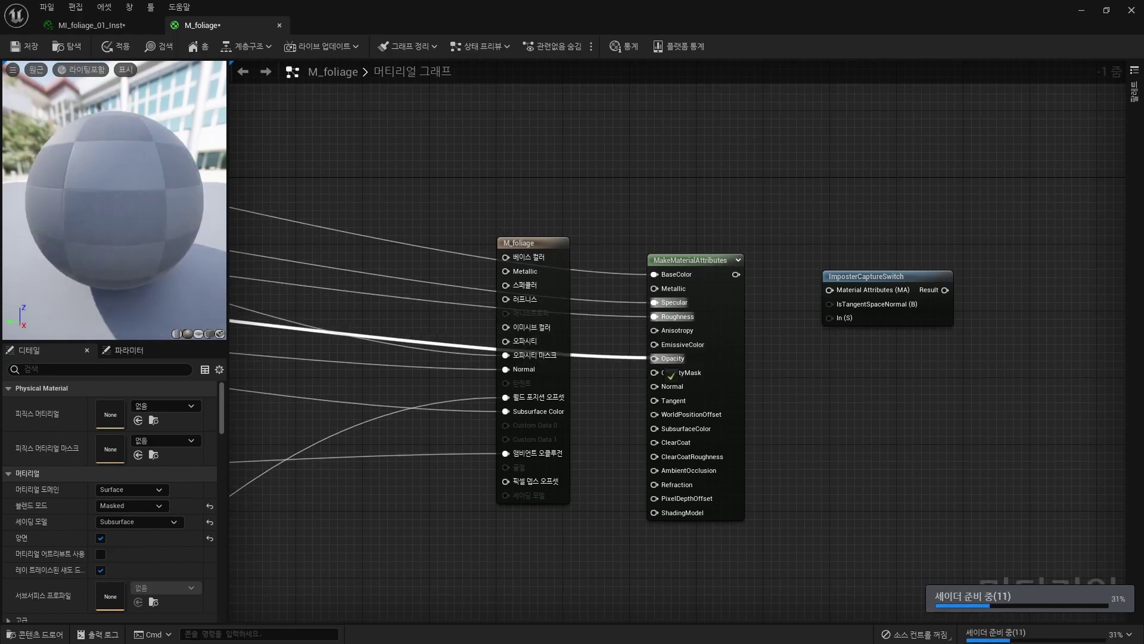
pyautogui.keyDown('ctrl'); pyautogui.moveTo(506, 355); pyautogui.dragTo(654, 373); pyautogui.keyUp('ctrl')
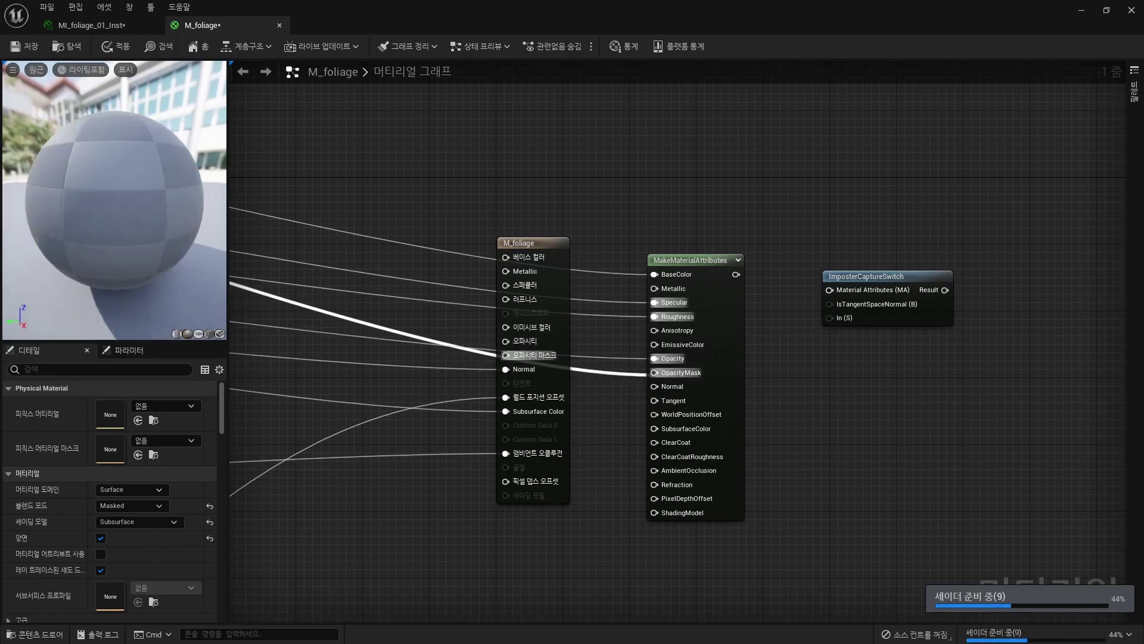
pyautogui.keyDown('ctrl'); pyautogui.moveTo(506, 368); pyautogui.dragTo(654, 386); pyautogui.keyUp('ctrl')
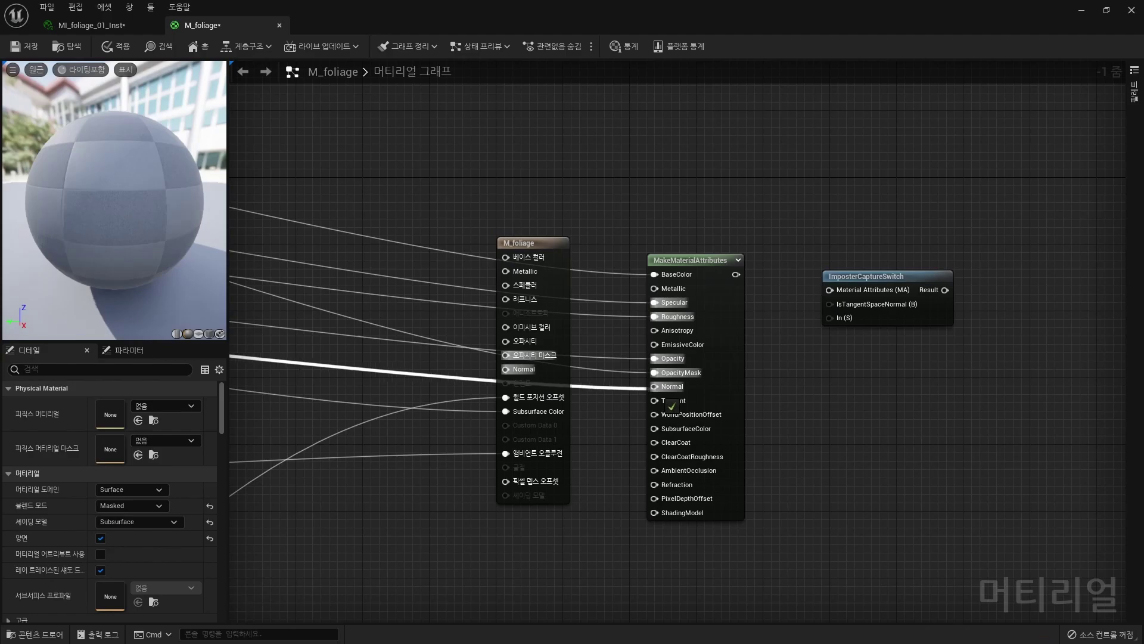
pyautogui.keyDown('ctrl'); pyautogui.moveTo(506, 397); pyautogui.dragTo(654, 415); pyautogui.keyUp('ctrl')
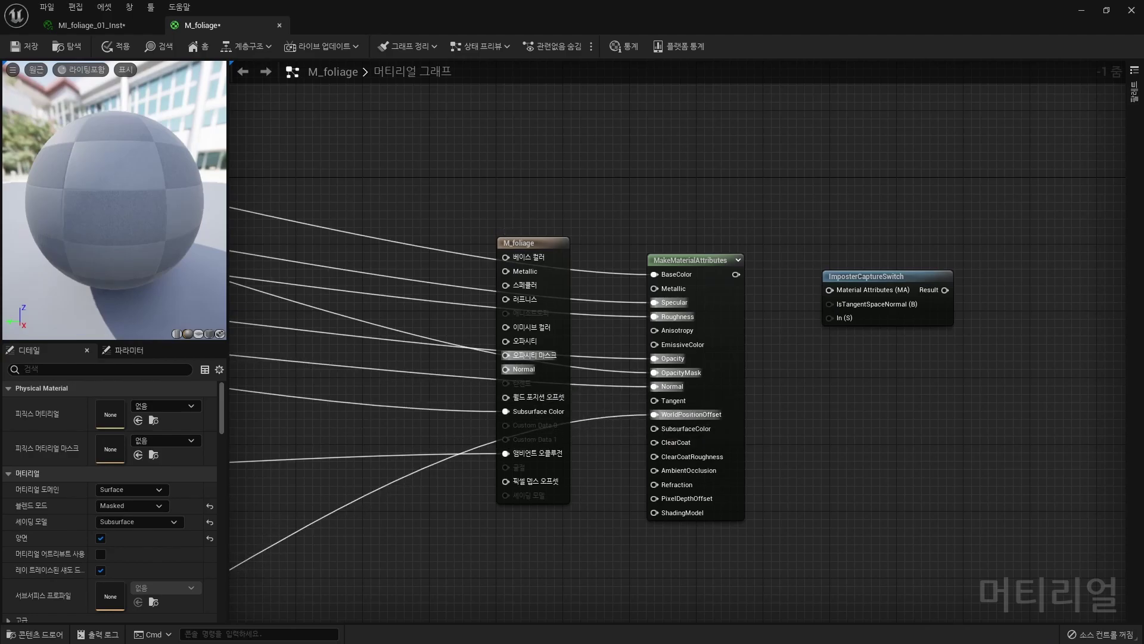
pyautogui.moveTo(506, 411)
pyautogui.keyDown('ctrl'); pyautogui.mouseDown()
pyautogui.moveTo(653, 441)
pyautogui.moveTo(654, 428)
pyautogui.mouseUp(); pyautogui.keyUp('ctrl')
pyautogui.keyDown('ctrl'); pyautogui.moveTo(506, 453); pyautogui.dragTo(656, 470); pyautogui.keyUp('ctrl')
# Step: Feed MakeMaterialAttributes into ImposterCaptureSwitch, enable Use Material Attributes, connect Result, and apply
pyautogui.moveTo(736, 275); pyautogui.dragTo(830, 291)
pyautogui.click(524, 242)
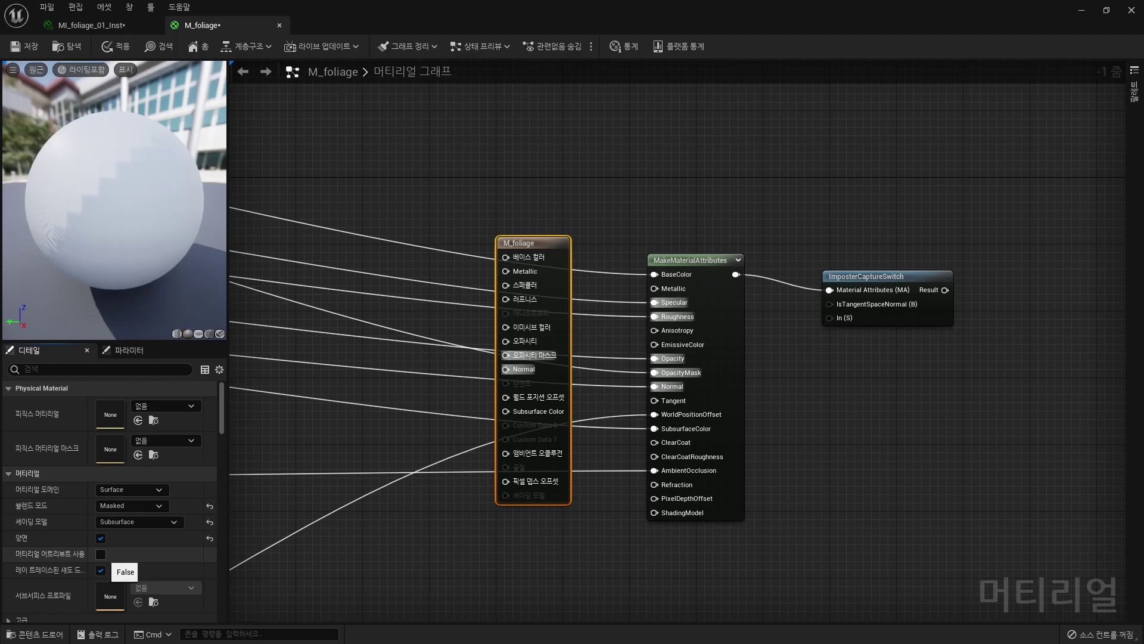
pyautogui.click(100, 554)
pyautogui.moveTo(524, 243); pyautogui.dragTo(1050, 285)
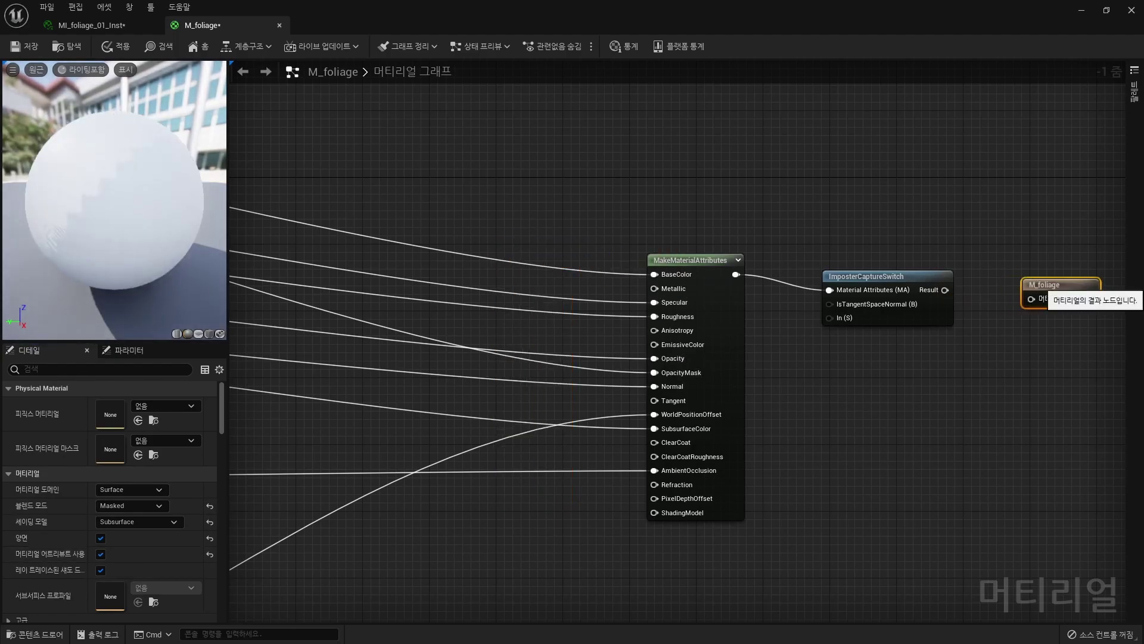
pyautogui.moveTo(945, 290); pyautogui.dragTo(1031, 299)
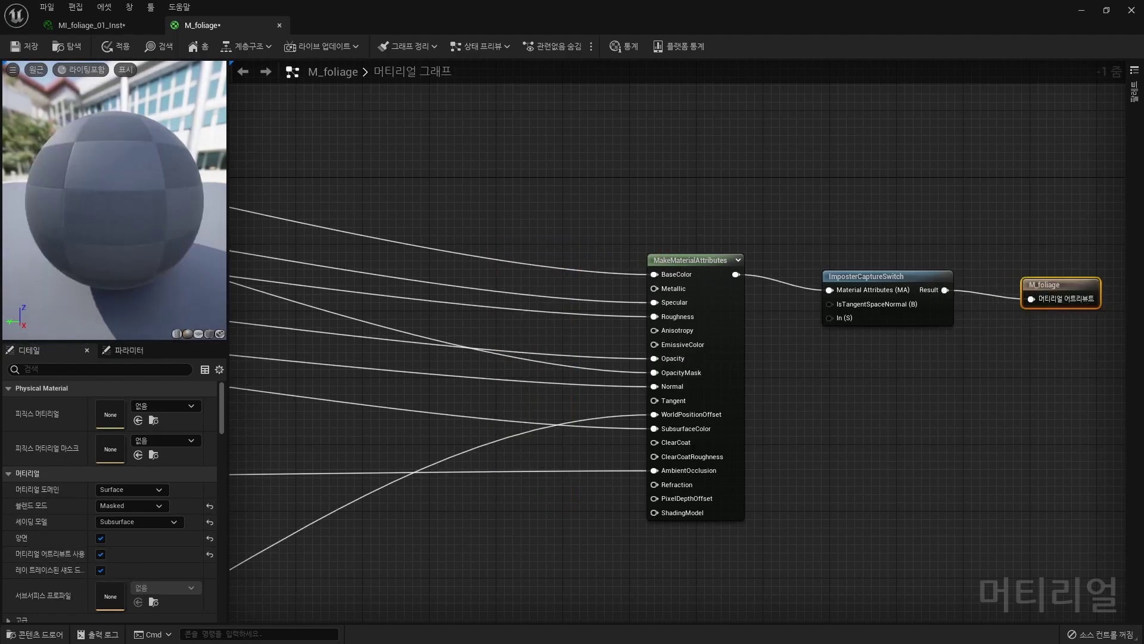
pyautogui.moveTo(1013, 295); pyautogui.dragTo(896, 285, button='right')
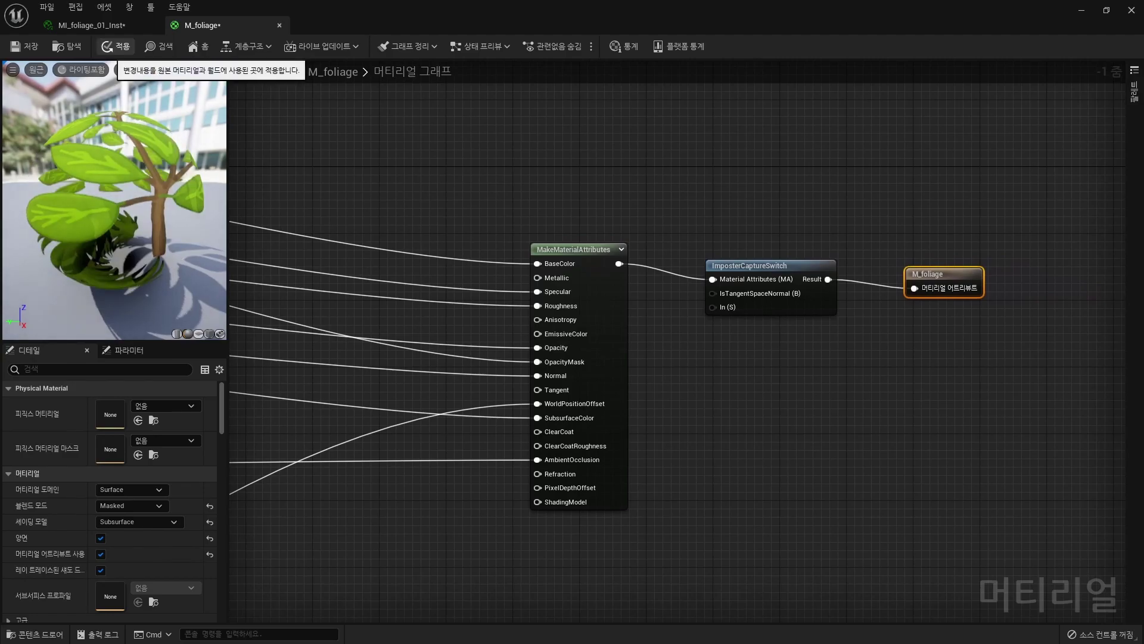
pyautogui.click(116, 46)
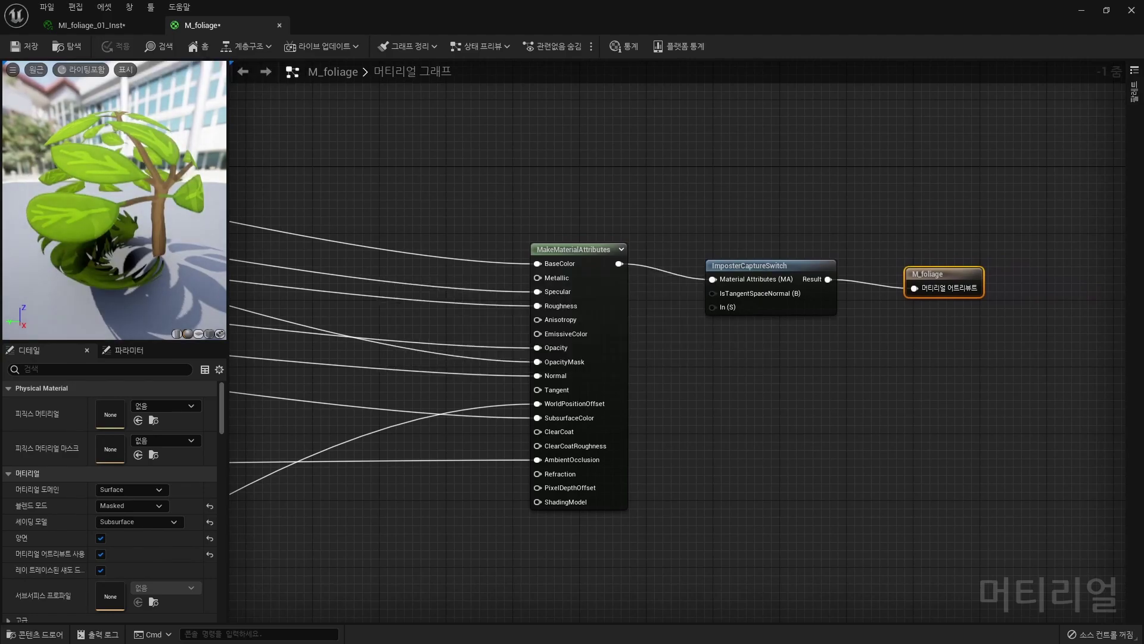
pyautogui.click(572, 250)
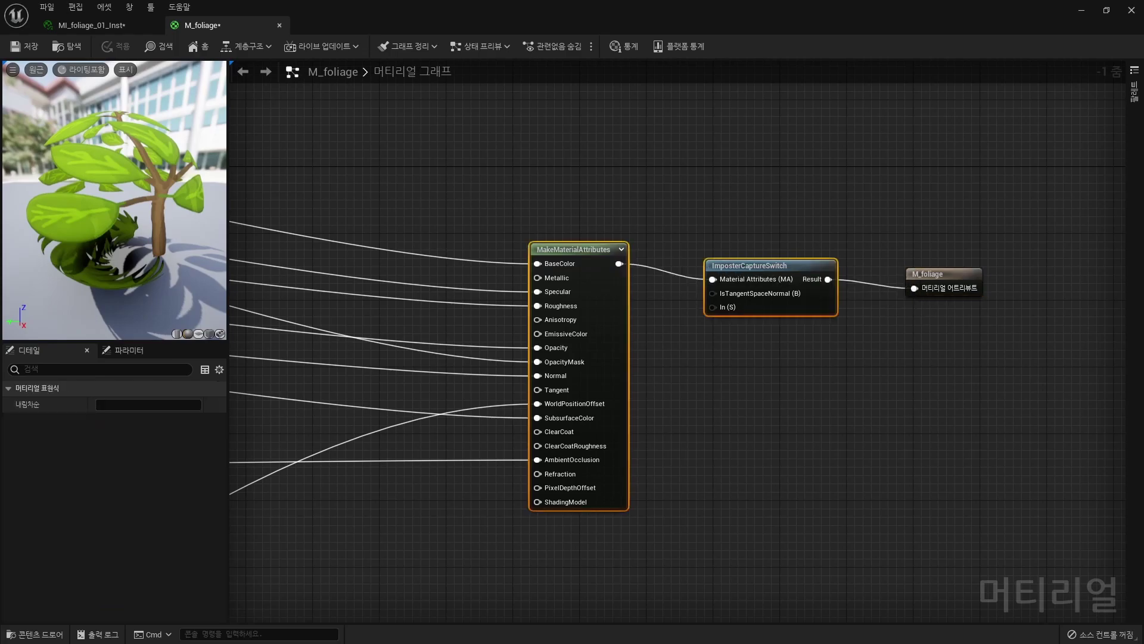
# Step: Open the bark instance's parent M_tree_bark and inspect its ImposterCaptureSwitch wiring
pyautogui.click(130, 26)
pyautogui.hotkey('alt', 'Tab')
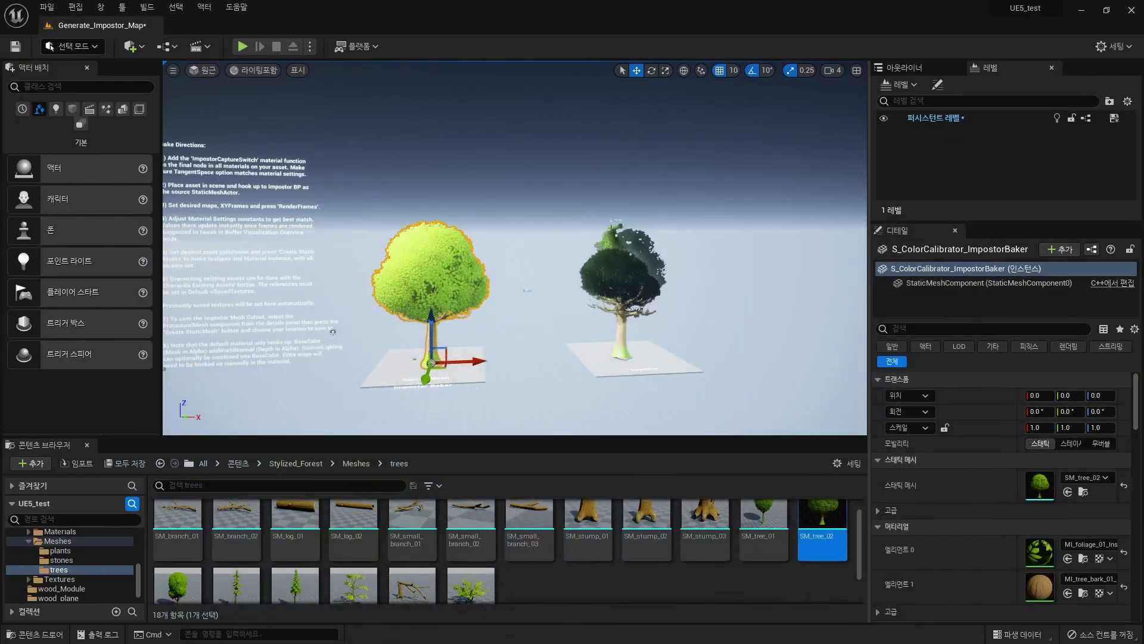
pyautogui.doubleClick(1040, 587)
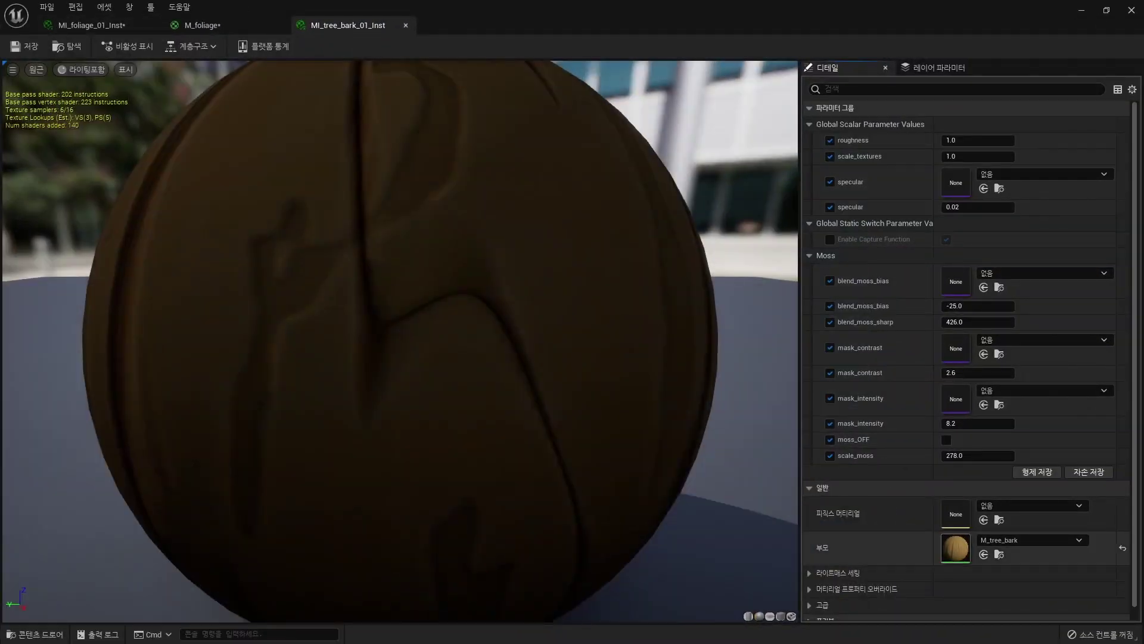
pyautogui.doubleClick(954, 543)
pyautogui.moveTo(350, 214); pyautogui.dragTo(421, 191, button='right')
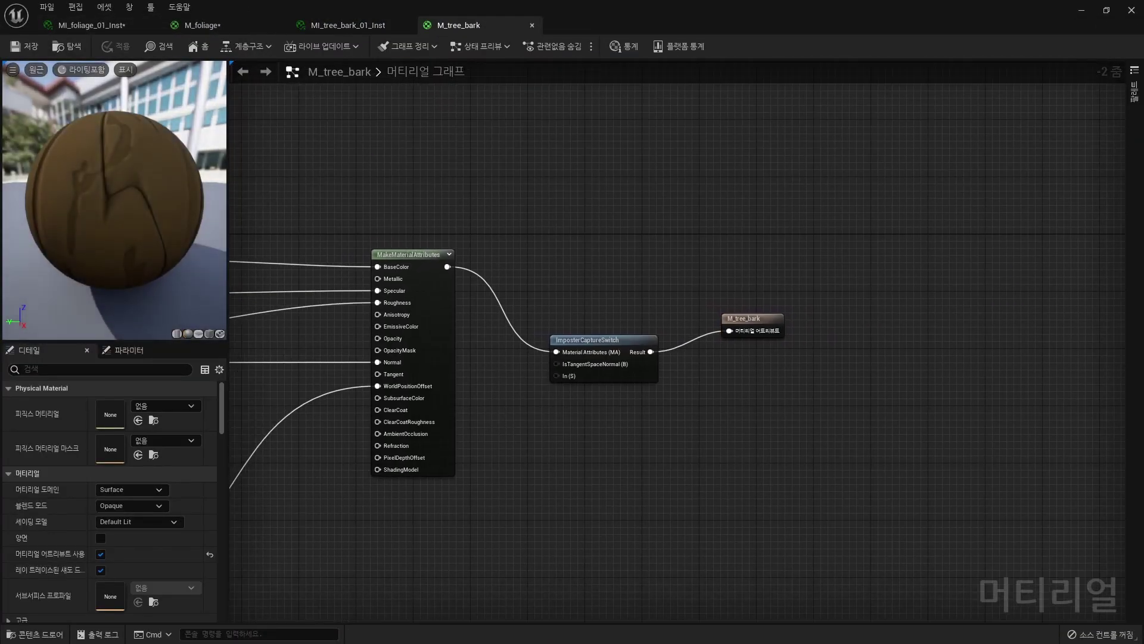
pyautogui.moveTo(421, 192); pyautogui.dragTo(799, 475)
pyautogui.moveTo(744, 484); pyautogui.dragTo(833, 484, button='right')
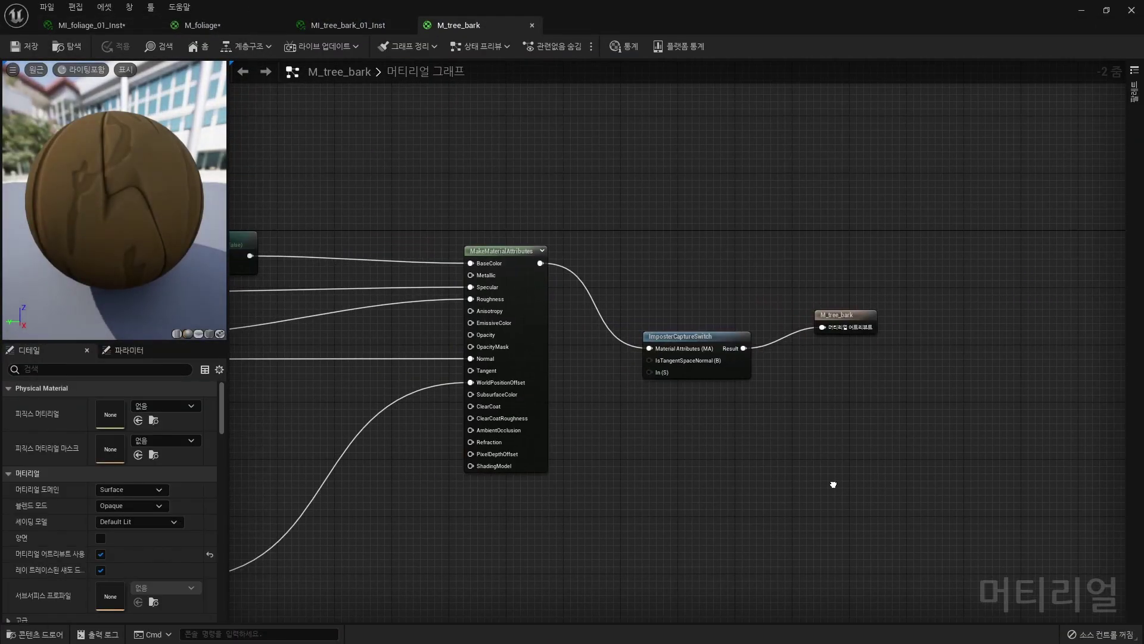
pyautogui.scroll(-2, 833, 484)
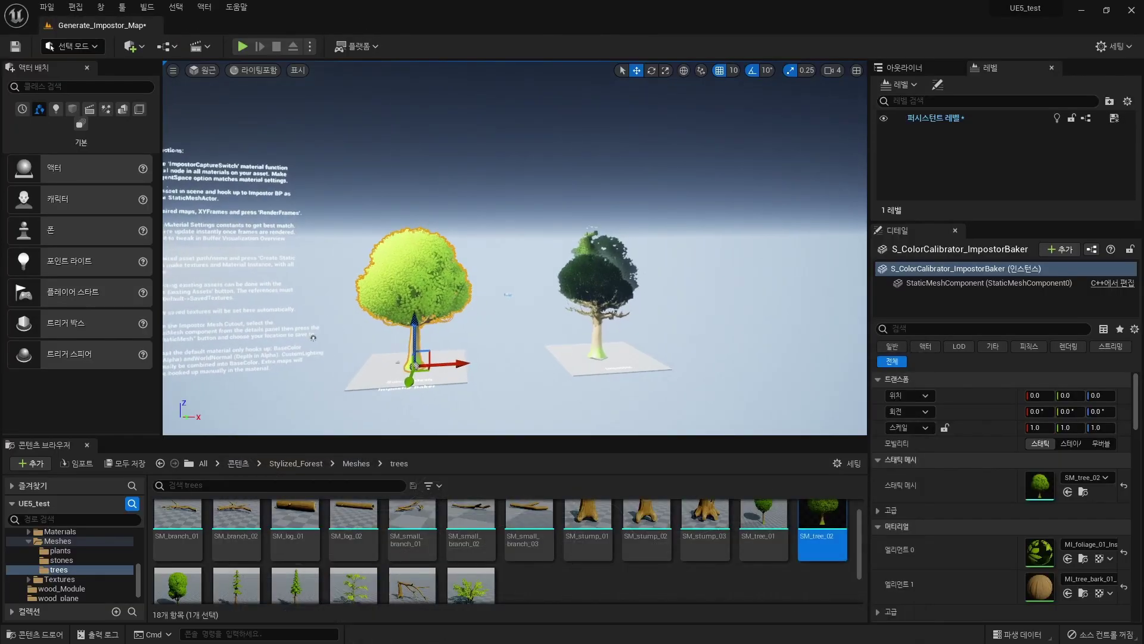
# Step: Select BP_Generate_ImposterSprites and run '3) Create Static Assets' to bake MI_Impostor4 and its textures
pyautogui.scroll(-3, 515, 247)
pyautogui.scroll(3, 515, 248)
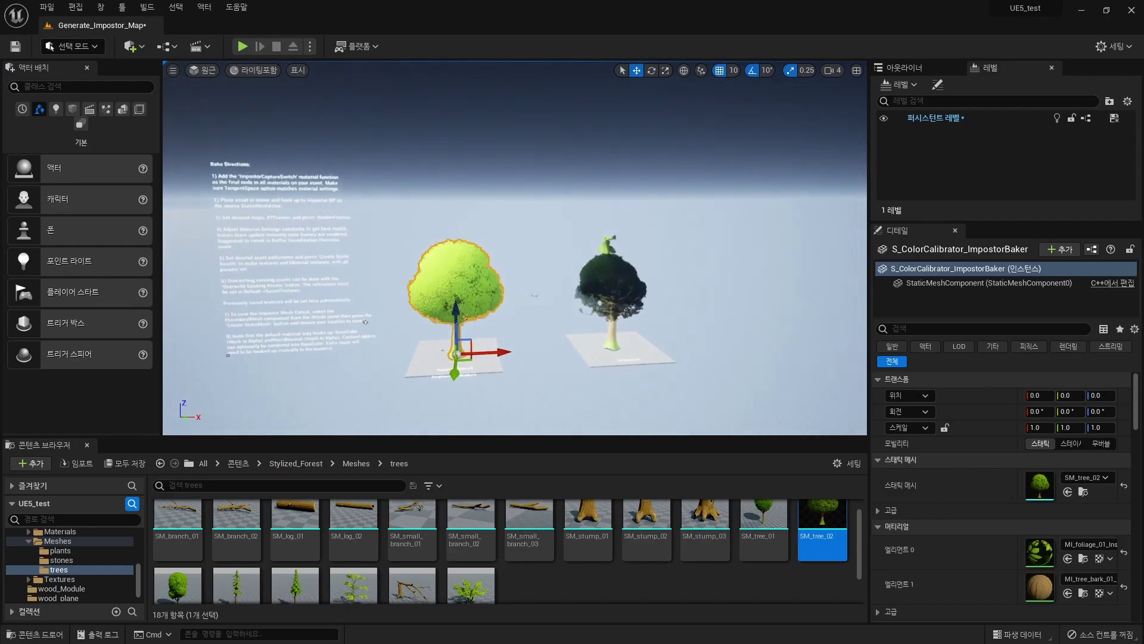
pyautogui.scroll(-2, 537, 309)
pyautogui.scroll(2, 529, 265)
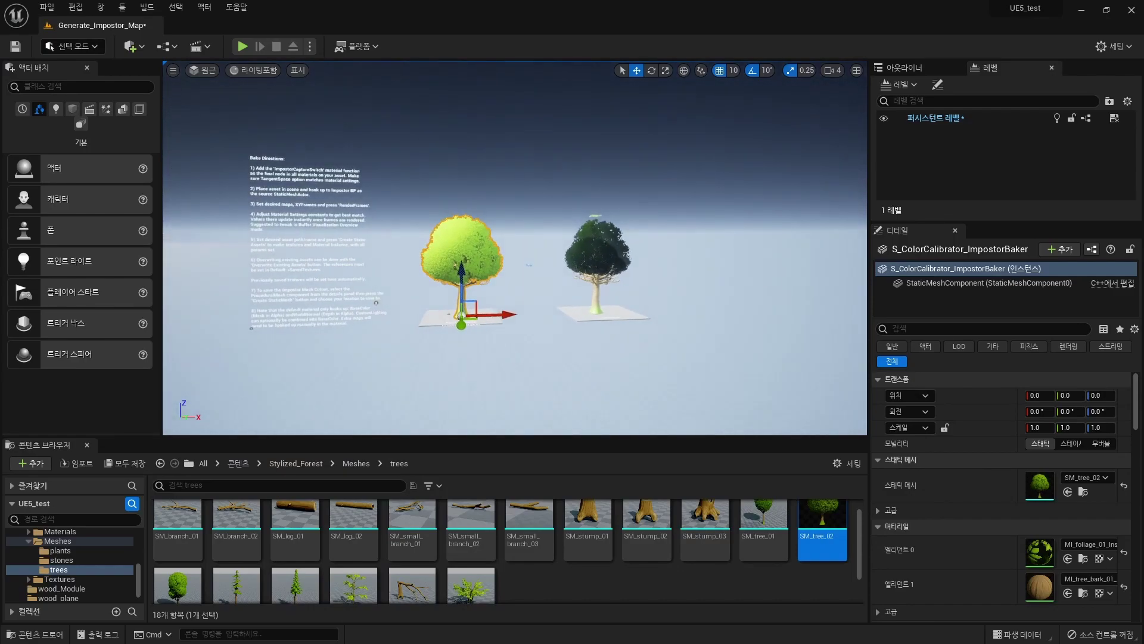
pyautogui.press('Escape')
pyautogui.click(529, 264)
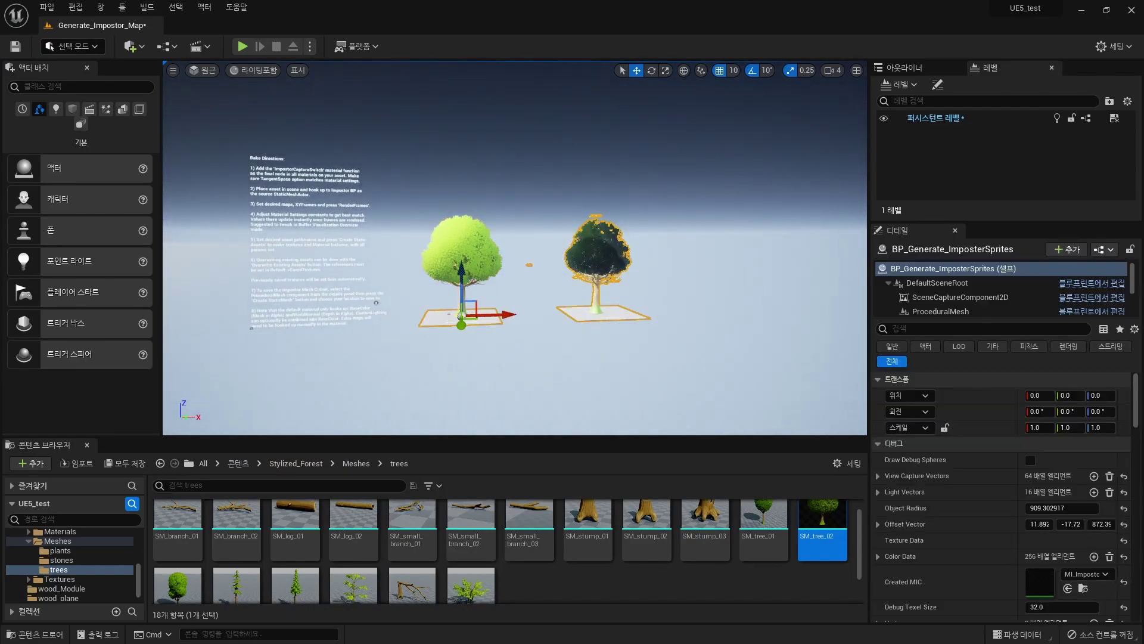
pyautogui.click(461, 244)
pyautogui.hotkey('ctrl', 'z')
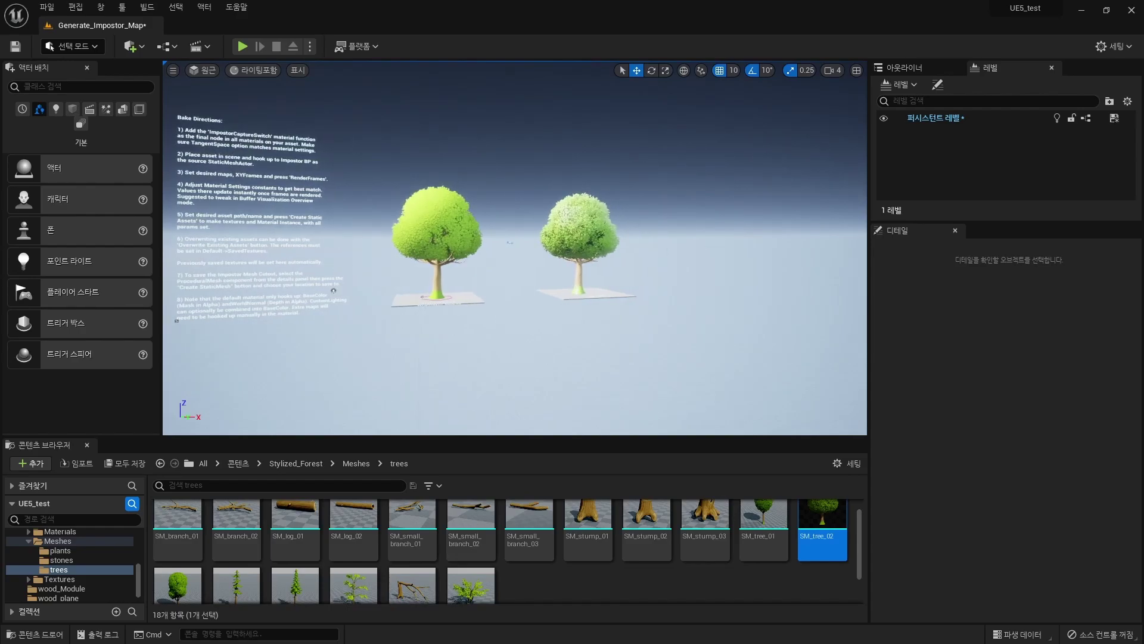
pyautogui.click(578, 239)
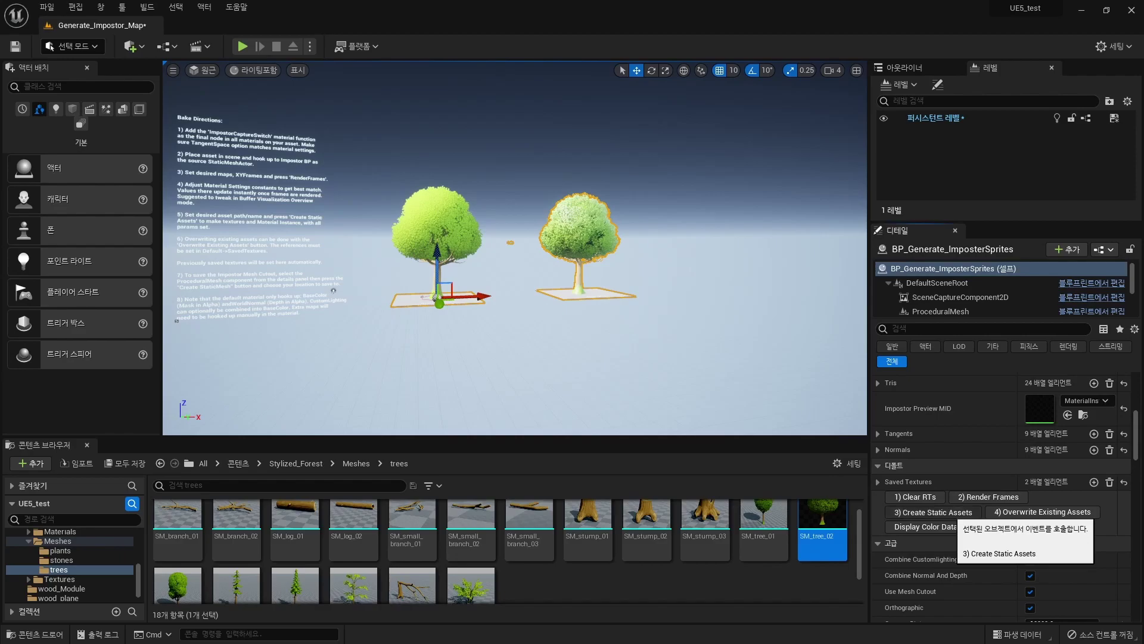
pyautogui.click(933, 512)
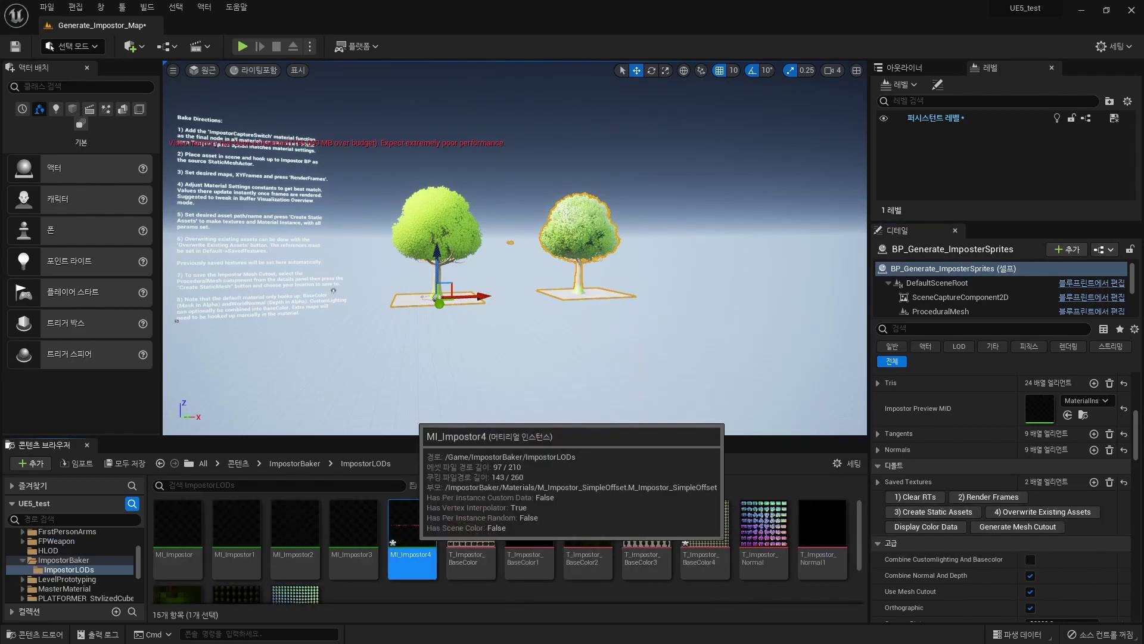
pyautogui.doubleClick(412, 528)
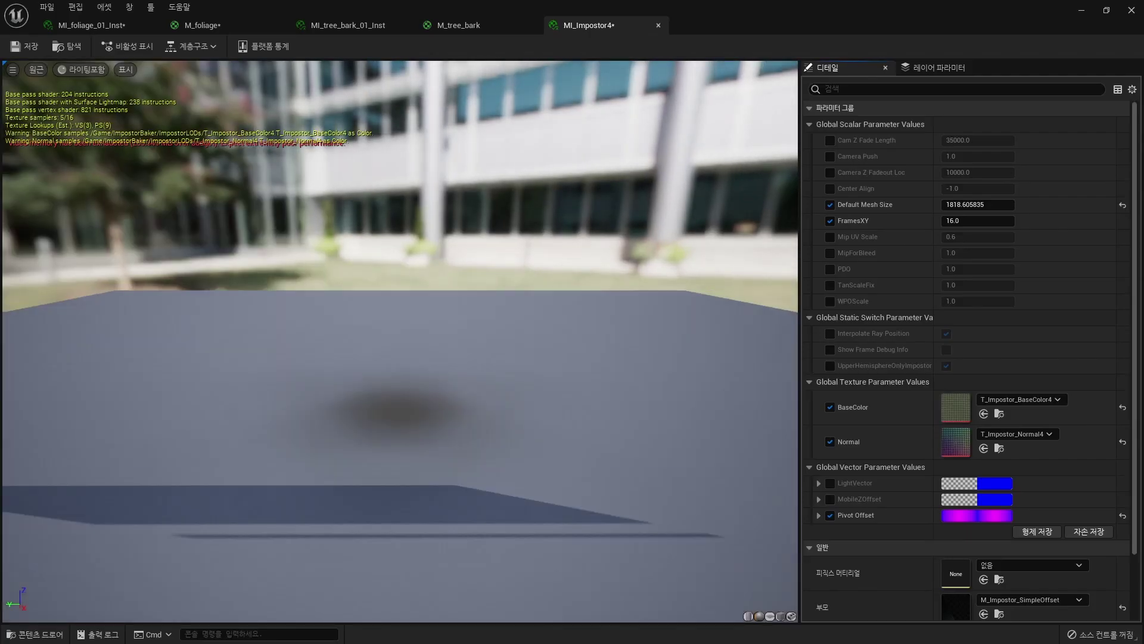
pyautogui.doubleClick(956, 407)
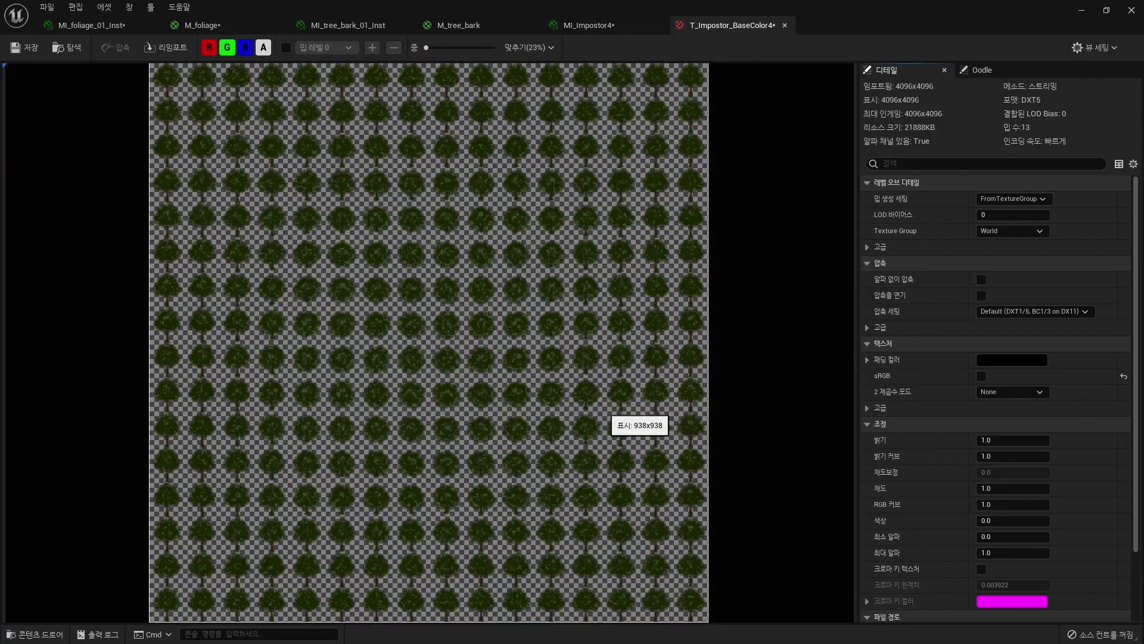
pyautogui.click(588, 25)
pyautogui.doubleClick(956, 441)
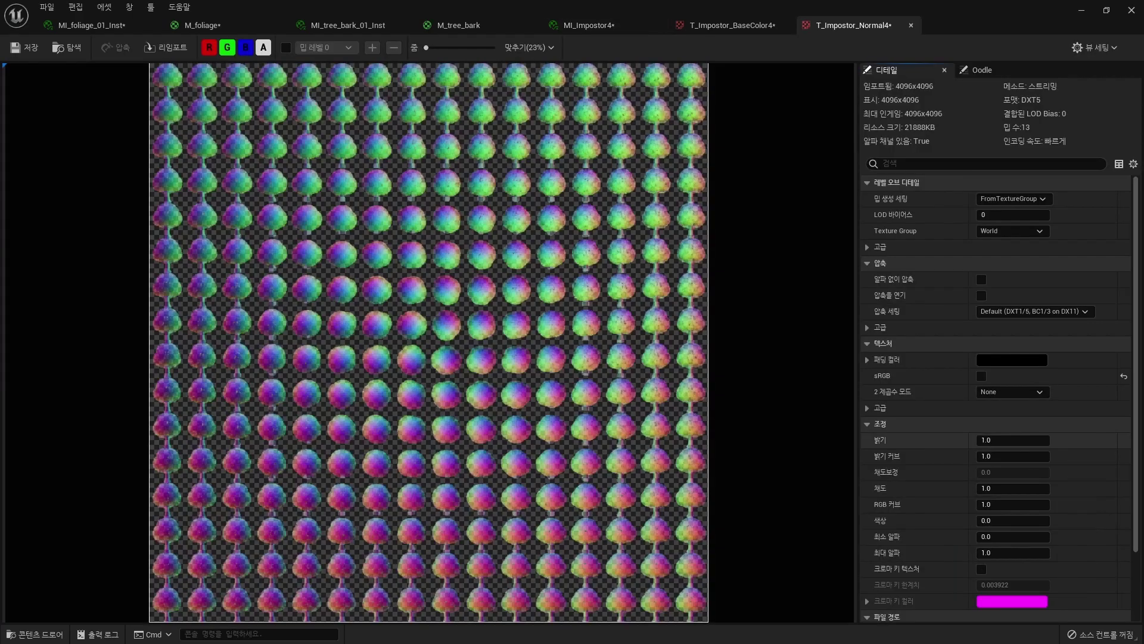
pyautogui.click(589, 25)
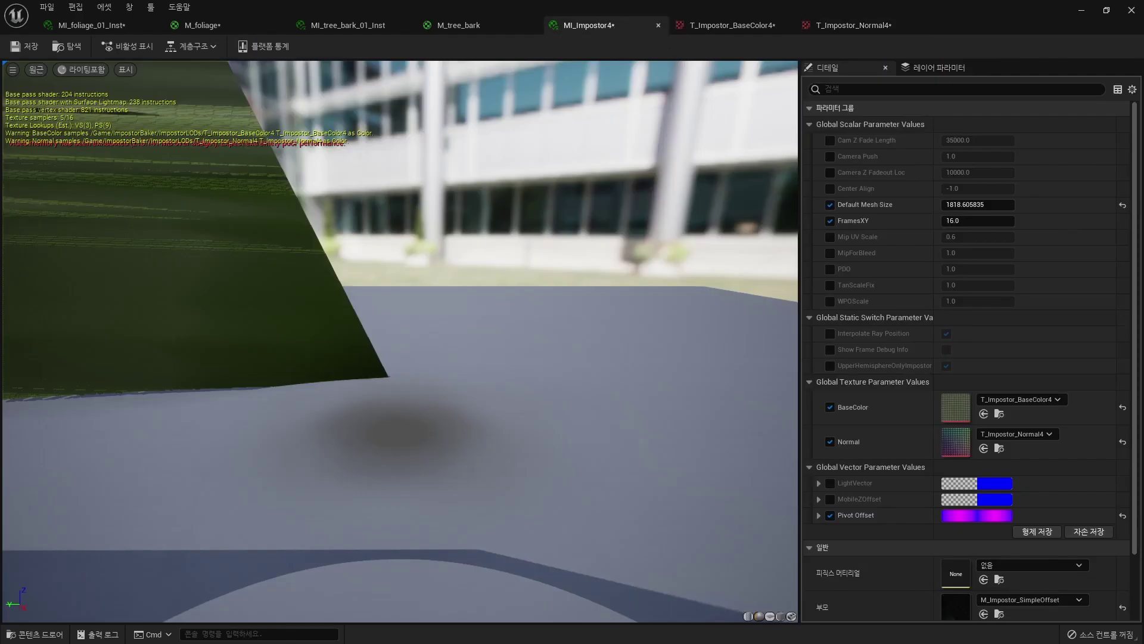
pyautogui.click(1081, 10)
pyautogui.scroll(2, 514, 248)
# Step: Reselect the impostor baker actor and briefly reopen then close MI_Impostor4
pyautogui.press('Escape')
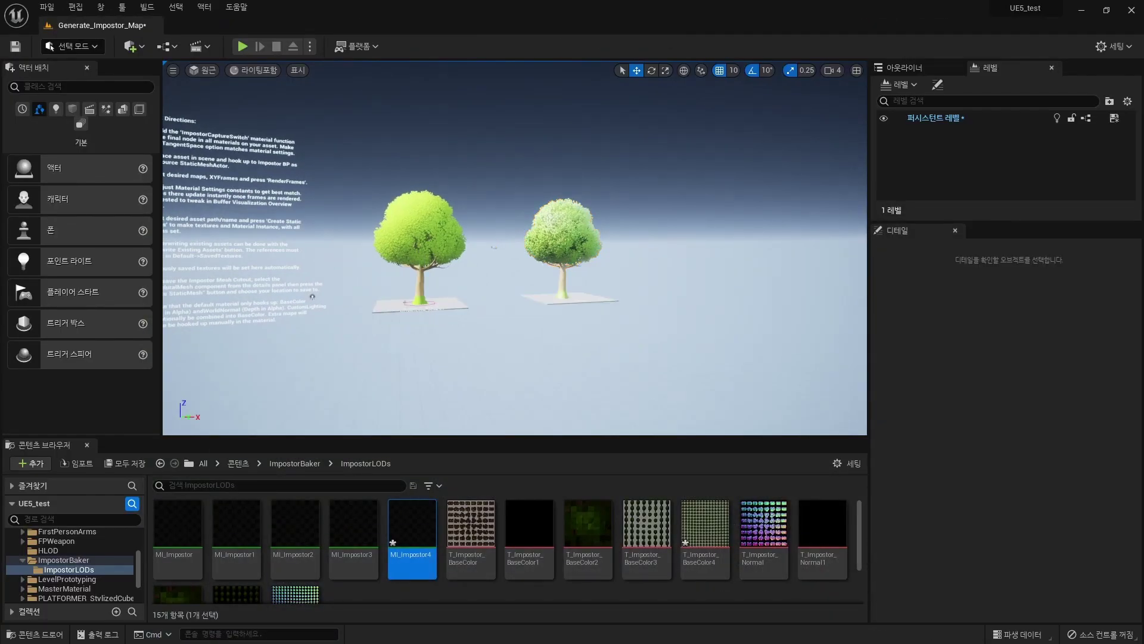
pyautogui.hotkey('ctrl', 'z')
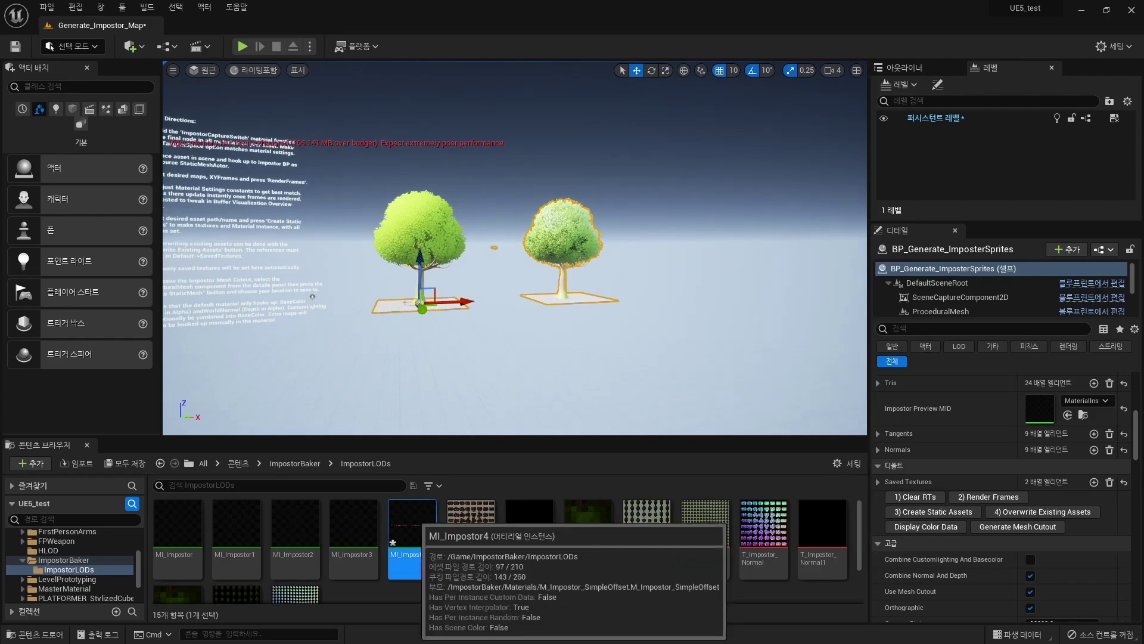
pyautogui.doubleClick(413, 525)
pyautogui.hotkey('alt', 'F4')
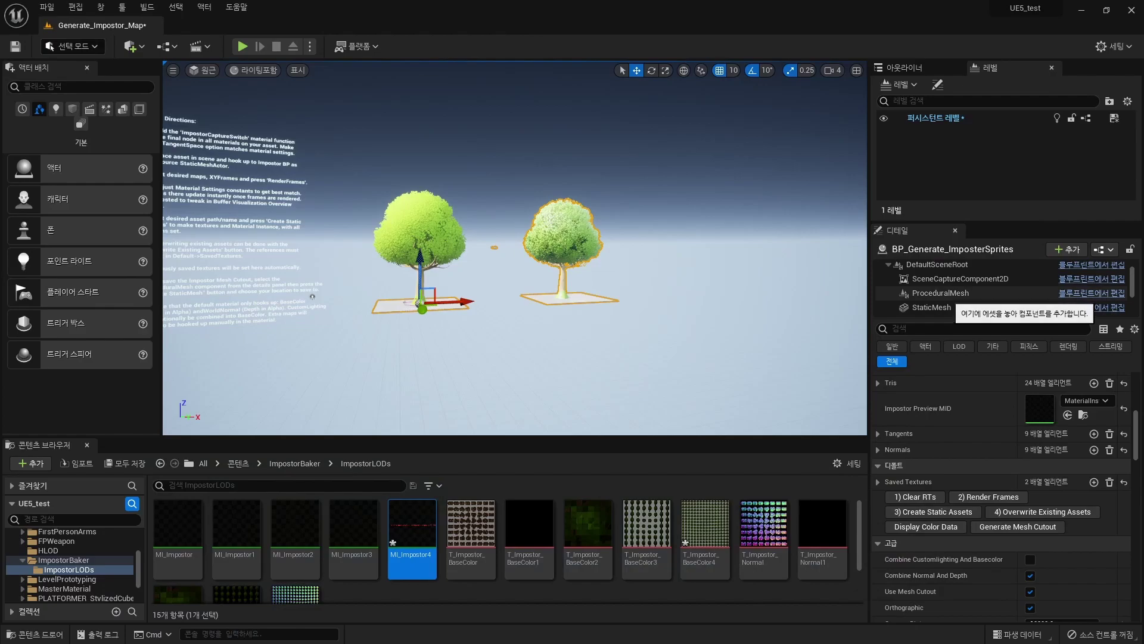
# Step: Convert the baker's ProceduralMesh component into a static mesh saved in Stylized_Forest
pyautogui.click(562, 296)
pyautogui.scroll(2, 1001, 477)
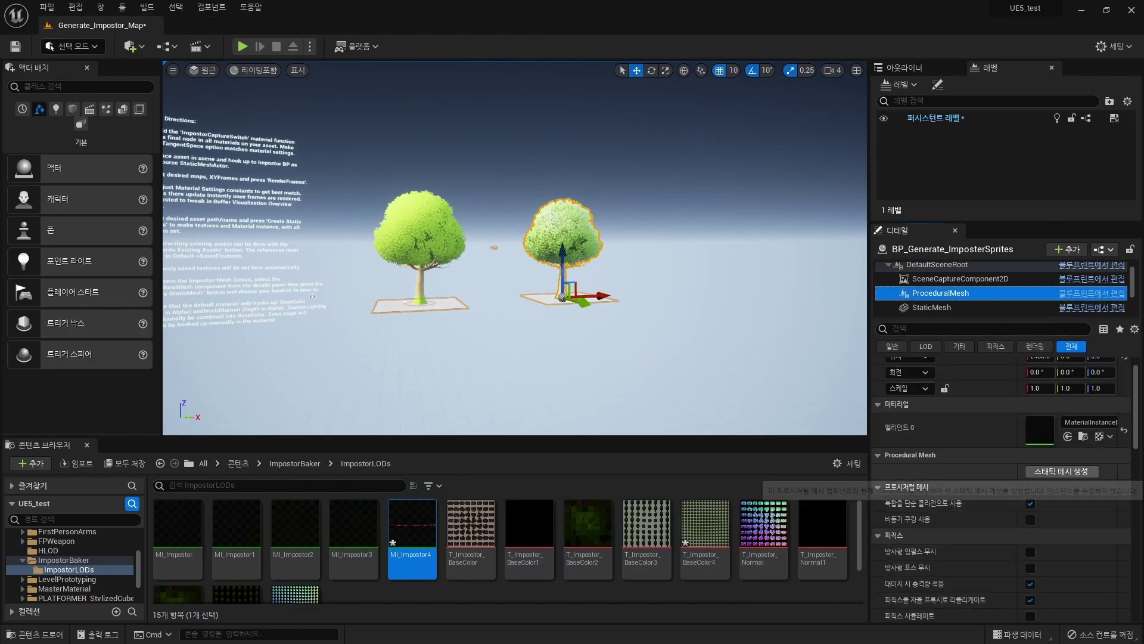
pyautogui.click(1061, 472)
pyautogui.scroll(-1, 570, 381)
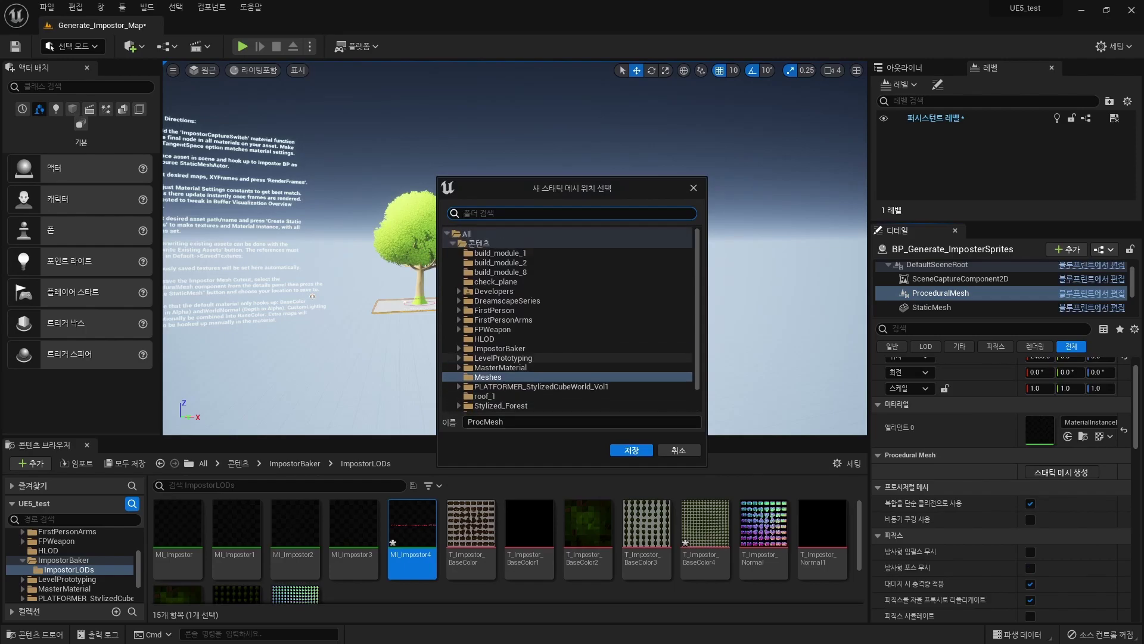
pyautogui.scroll(1, 570, 315)
pyautogui.click(479, 243)
pyautogui.click(631, 450)
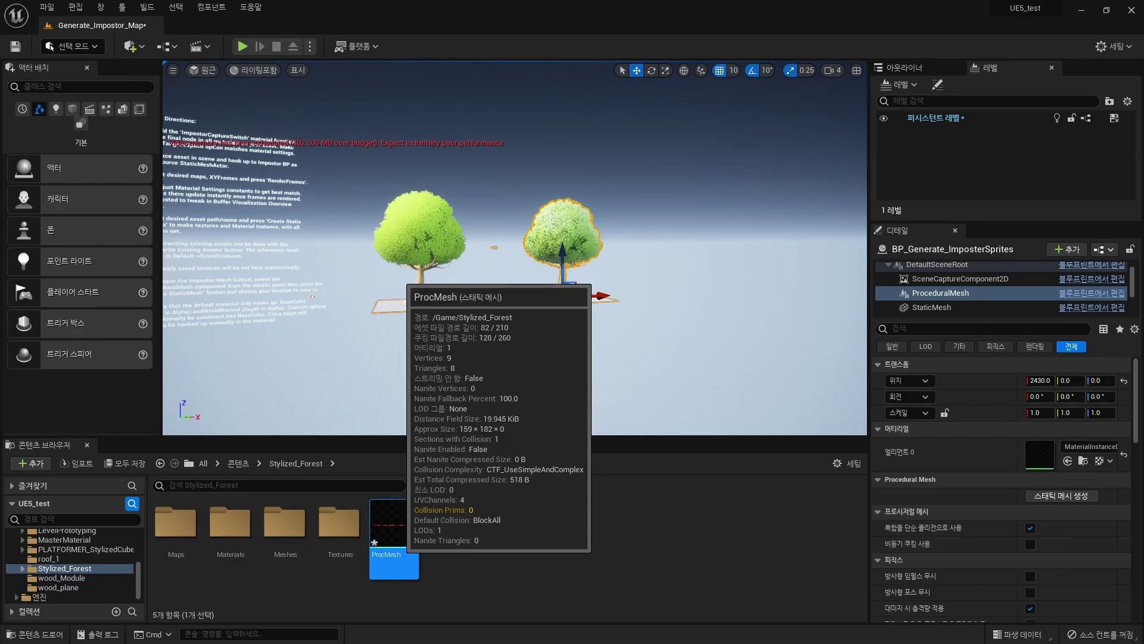
# Step: Export the new ProcMesh asset to an FBX file via Asset Actions
pyautogui.rightClick(396, 536)
pyautogui.moveTo(471, 371)
pyautogui.click(606, 427)
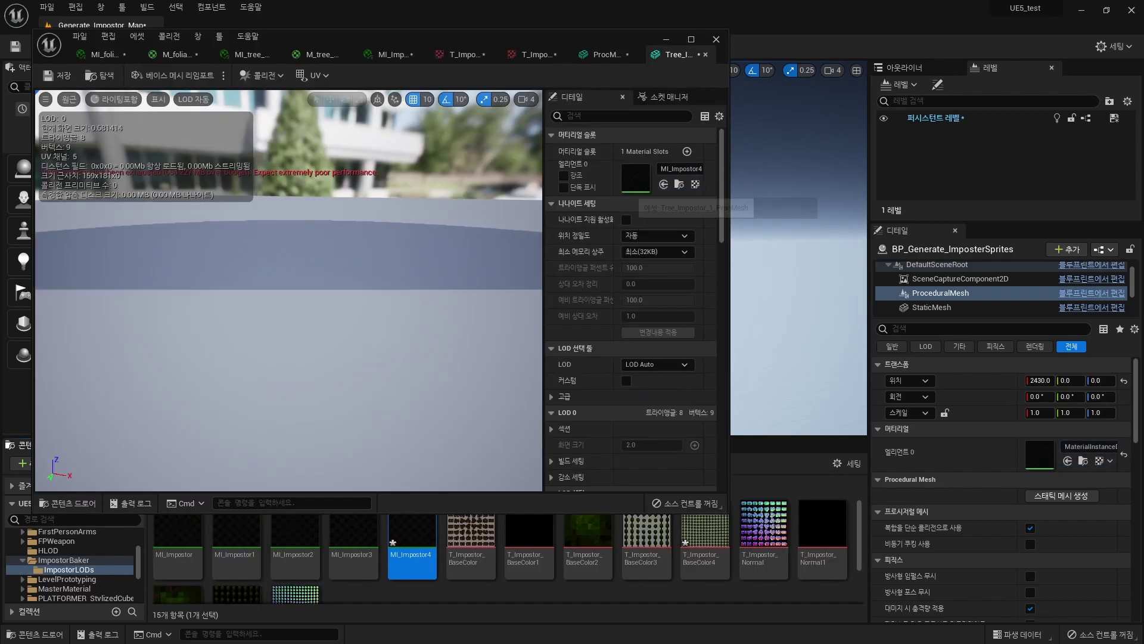
# Step: Search the static mesh Details for 'bound' and set Positive Bounds X to 100
pyautogui.moveTo(286, 298)
pyautogui.mouseDown()
pyautogui.moveTo(298, 298)
pyautogui.moveTo(286, 322)
pyautogui.moveTo(286, 280)
pyautogui.mouseUp()
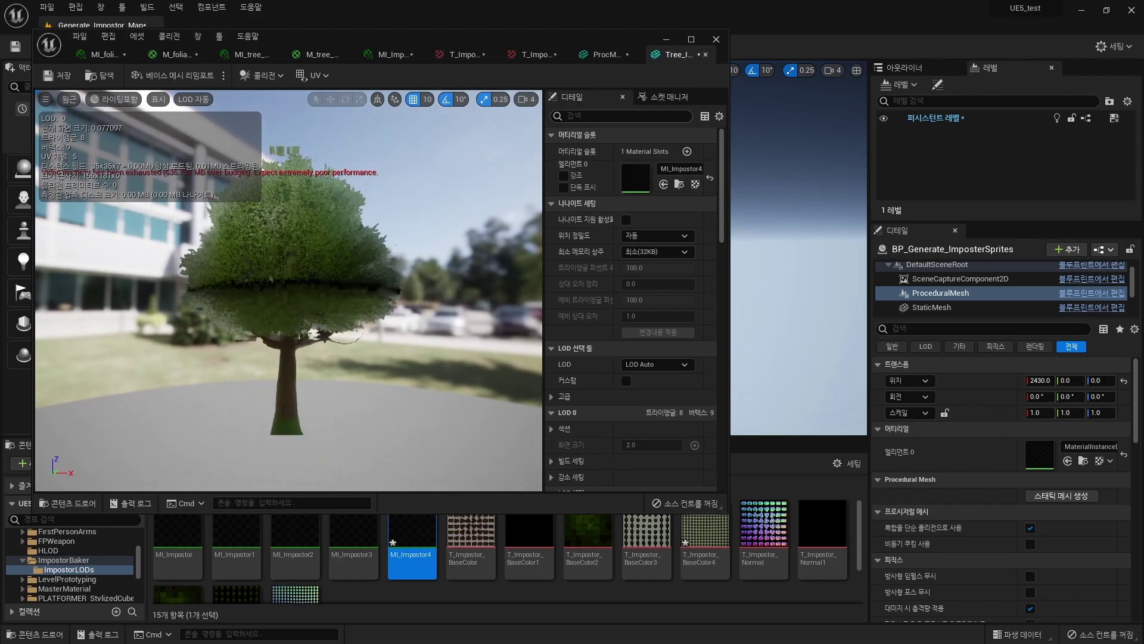
pyautogui.write('bound')
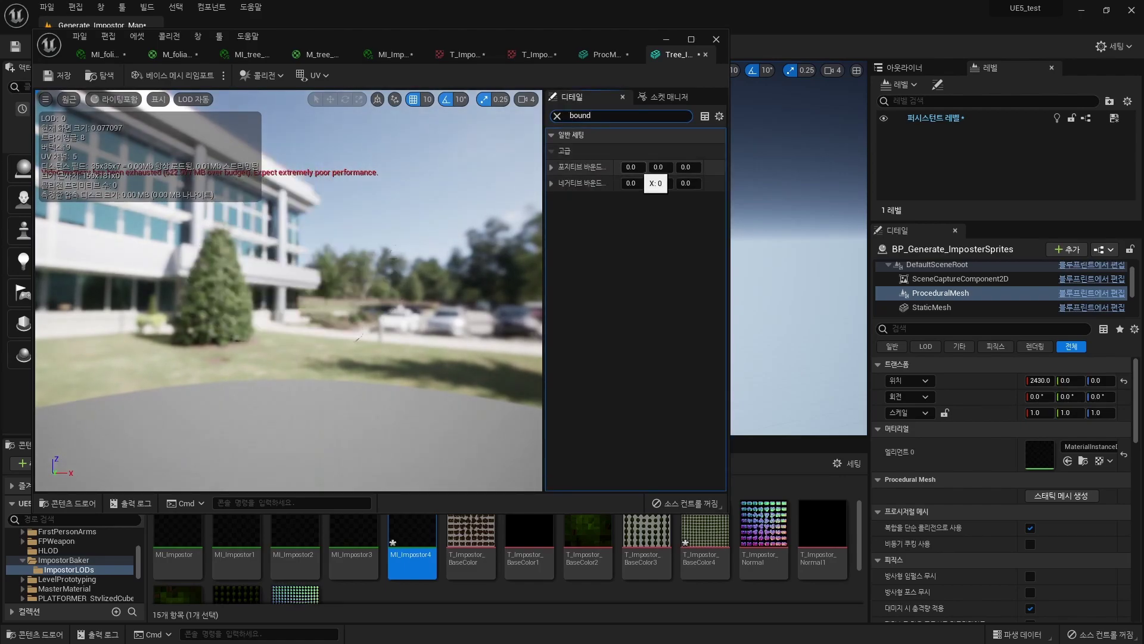
pyautogui.click(632, 167)
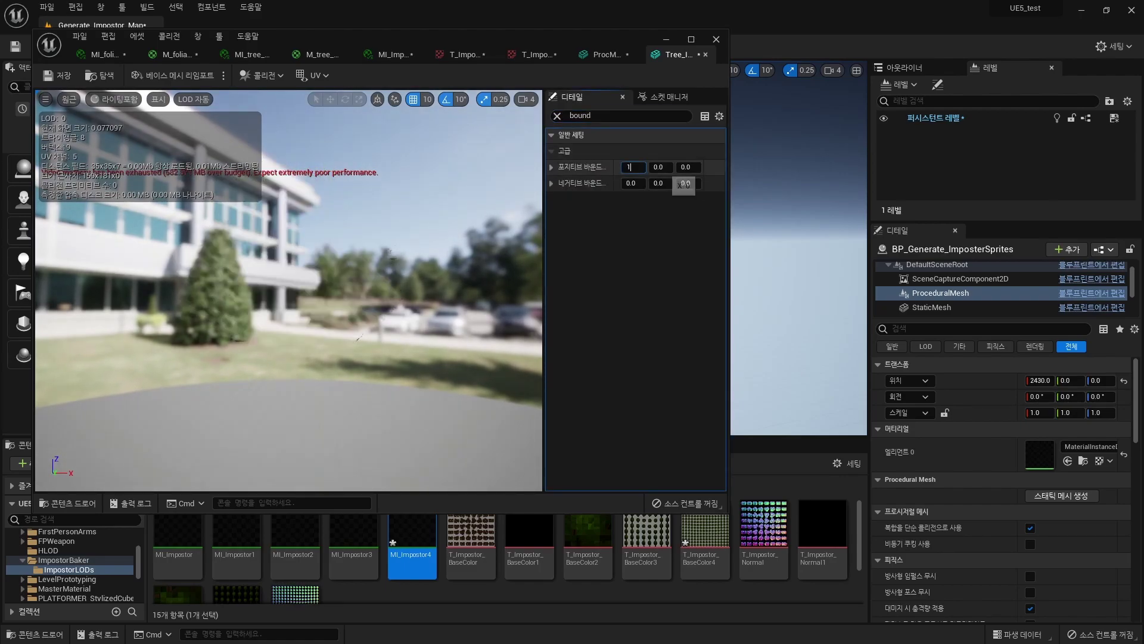
pyautogui.write('100')
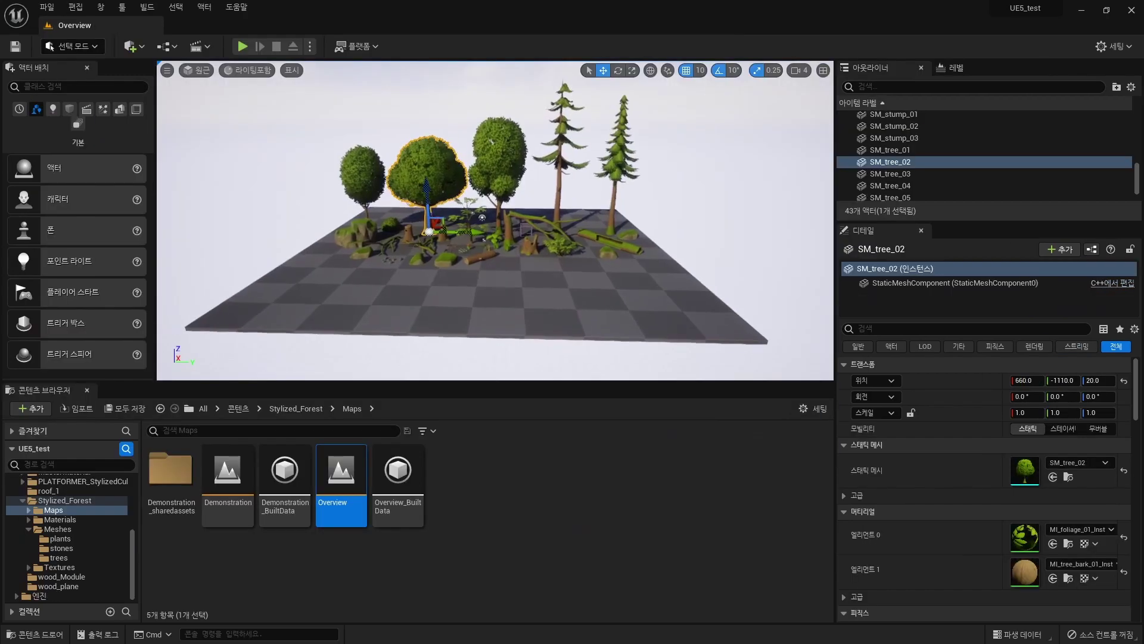
# Step: Open SM_tree_02 and import the impostor mesh as its LOD level 3
pyautogui.doubleClick(1024, 467)
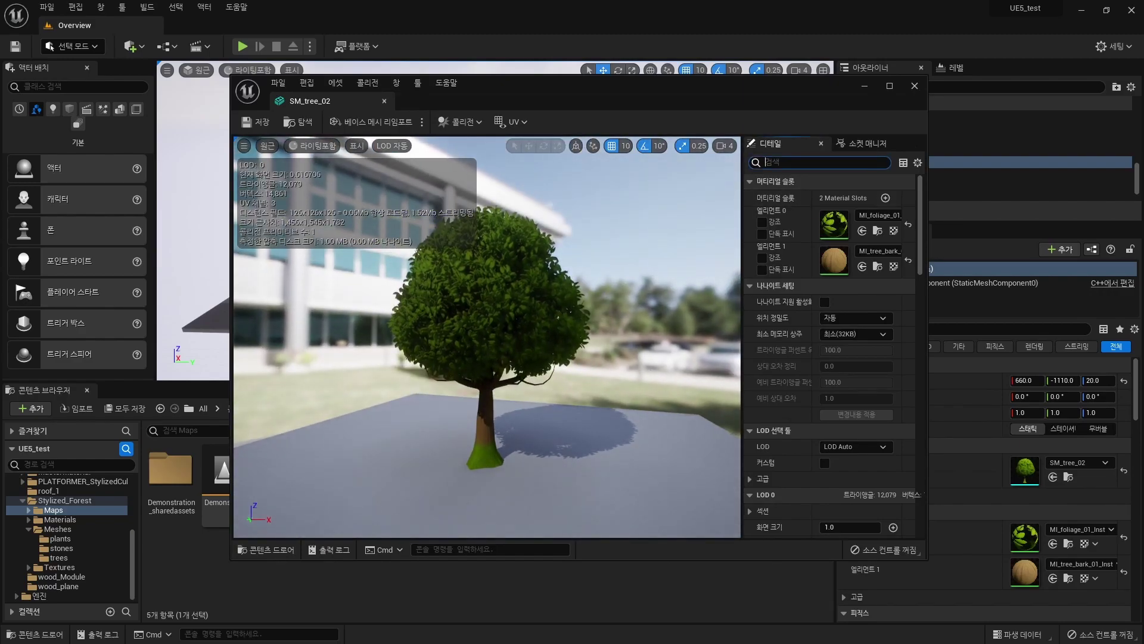
pyautogui.write('lod 임포')
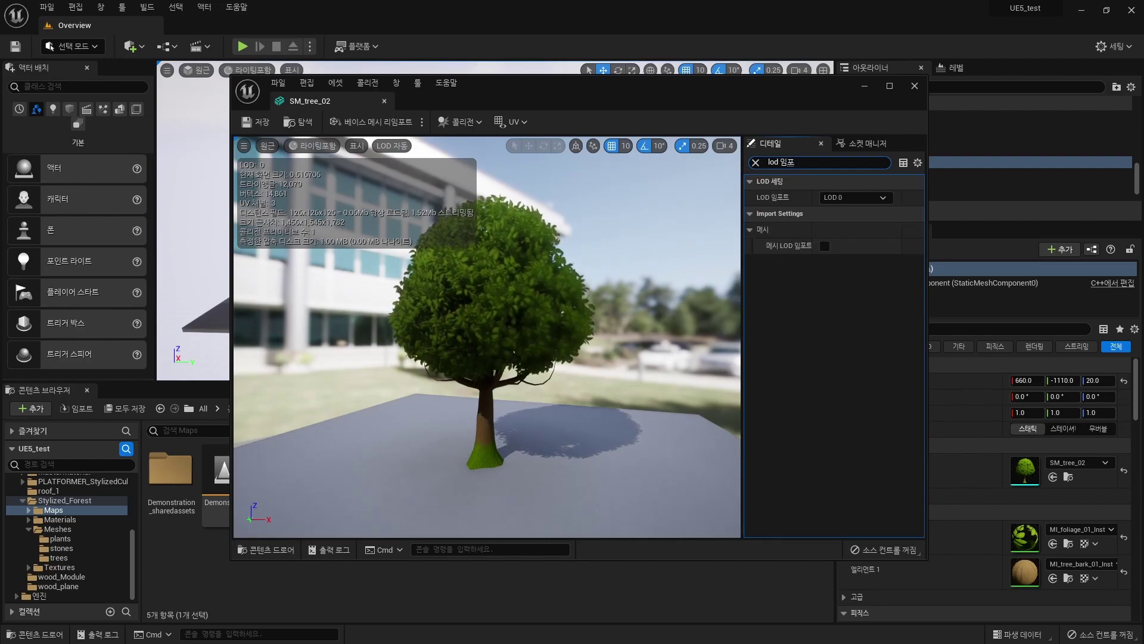
pyautogui.click(856, 197)
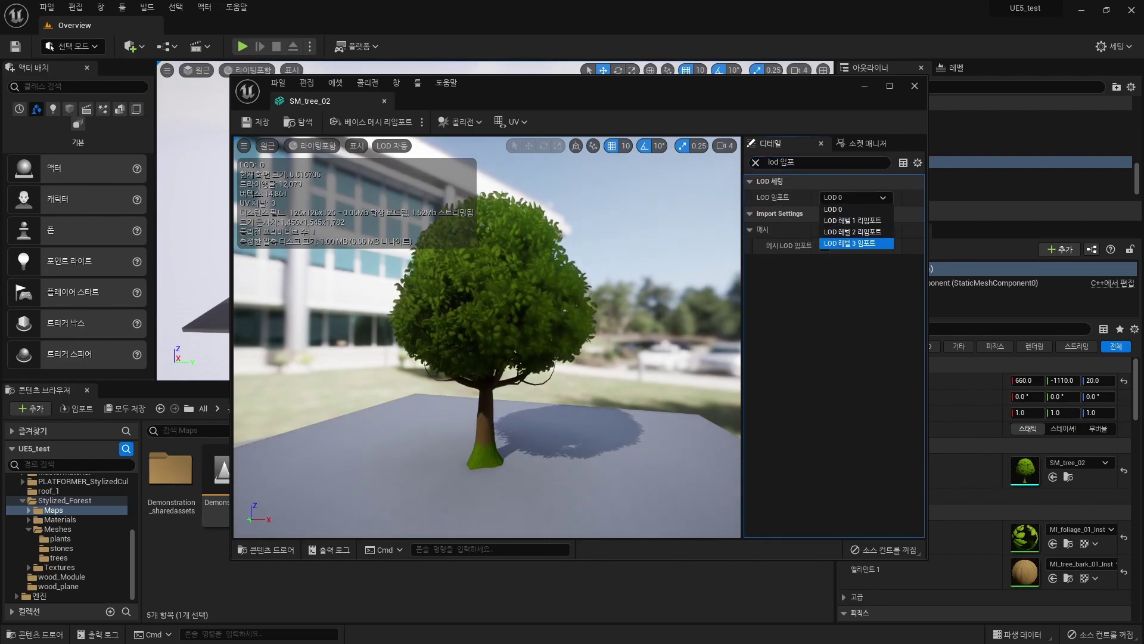
pyautogui.press('Return')
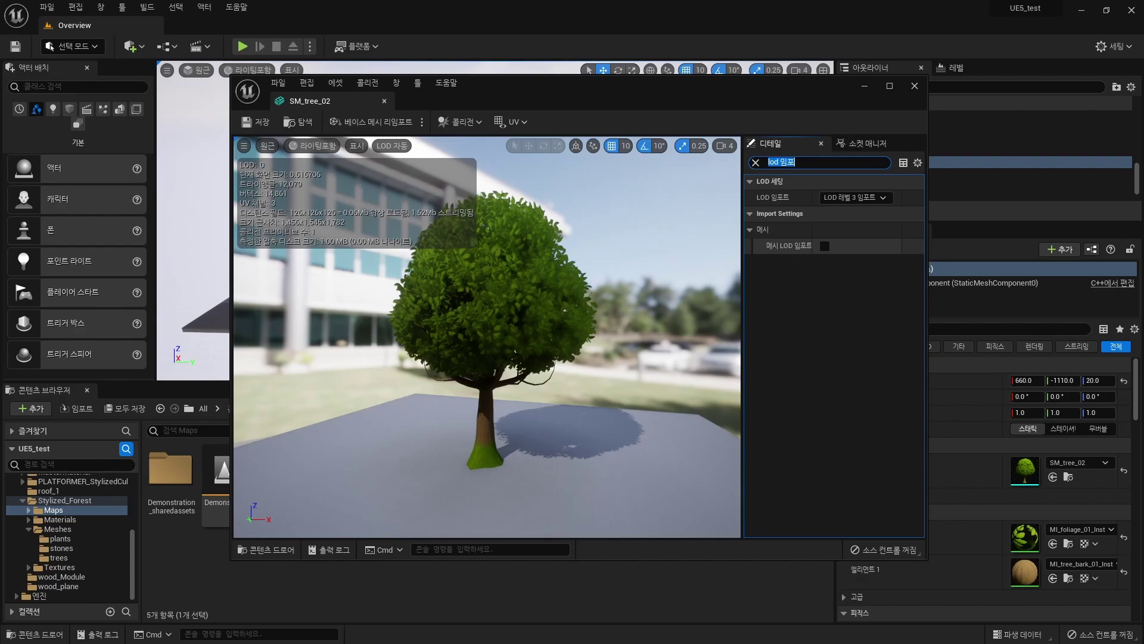
pyautogui.click(469, 296)
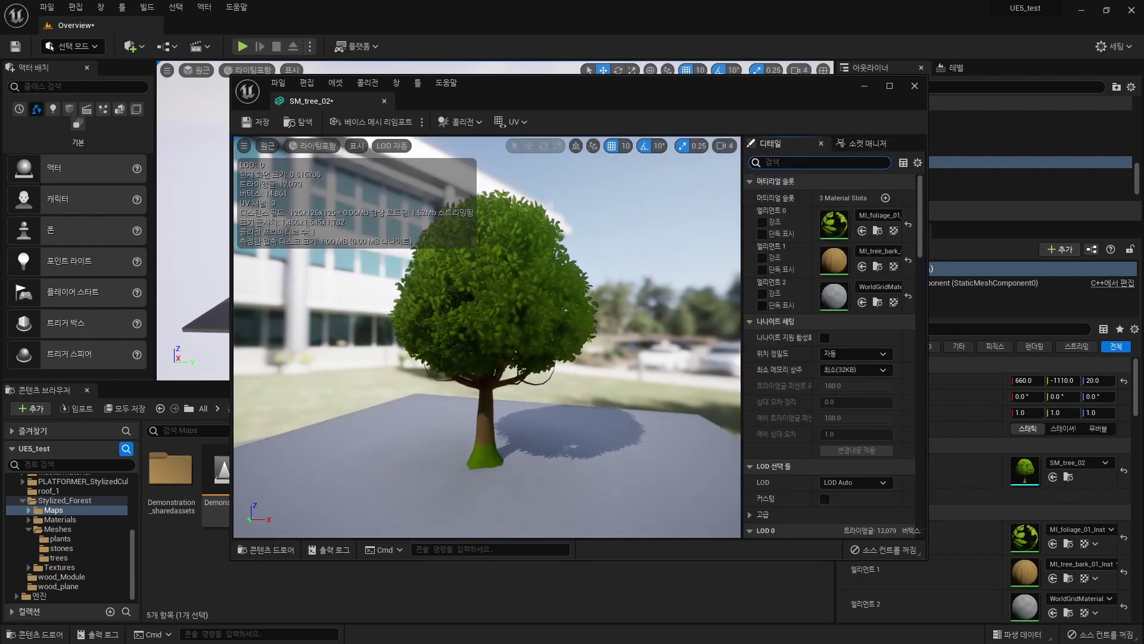
# Step: Preview the tree at LOD 1, LOD 2 and LOD 3
pyautogui.click(392, 146)
pyautogui.click(405, 202)
pyautogui.click(406, 214)
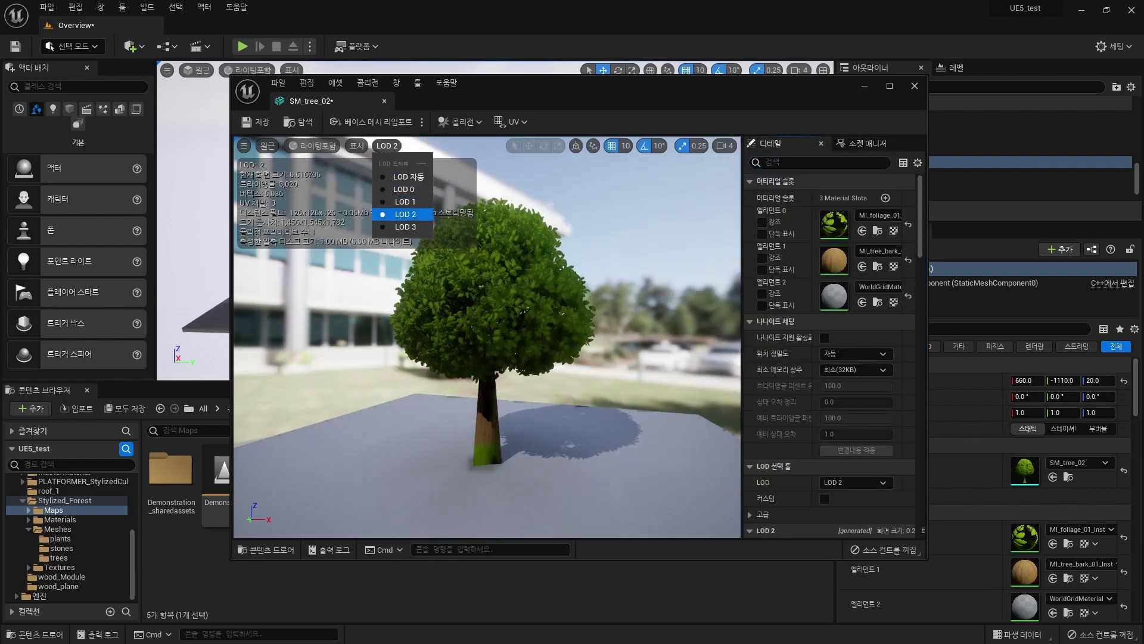
pyautogui.click(406, 226)
pyautogui.moveTo(486, 298); pyautogui.dragTo(487, 357)
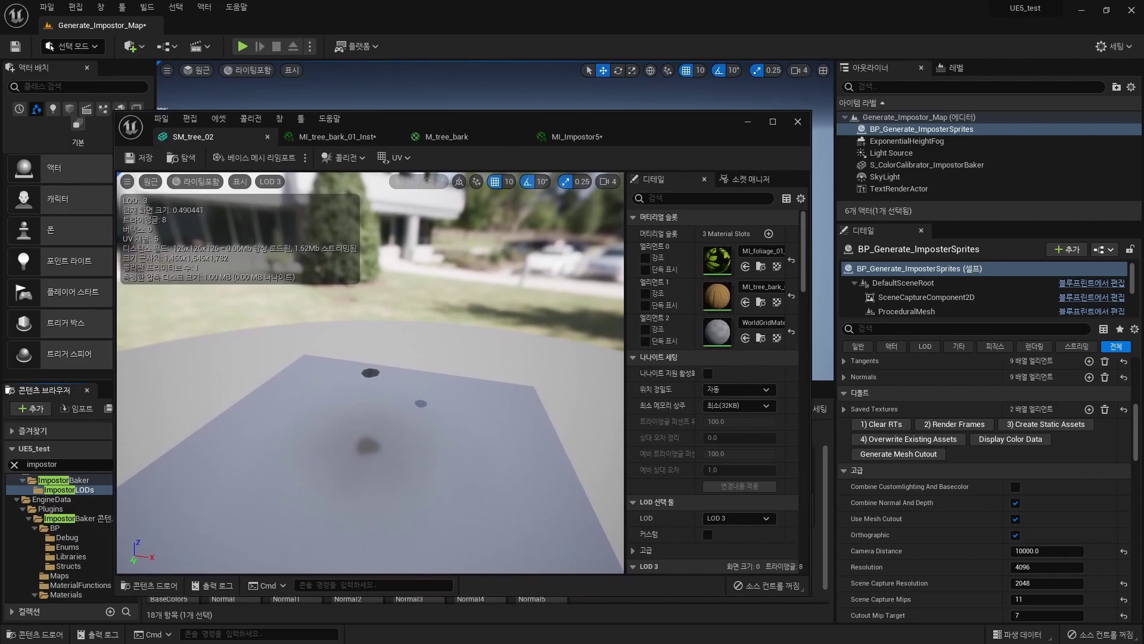
# Step: Assign MI_Impostor5 to the new third material slot, then recheck auto LOD and LOD 3
pyautogui.click(745, 337)
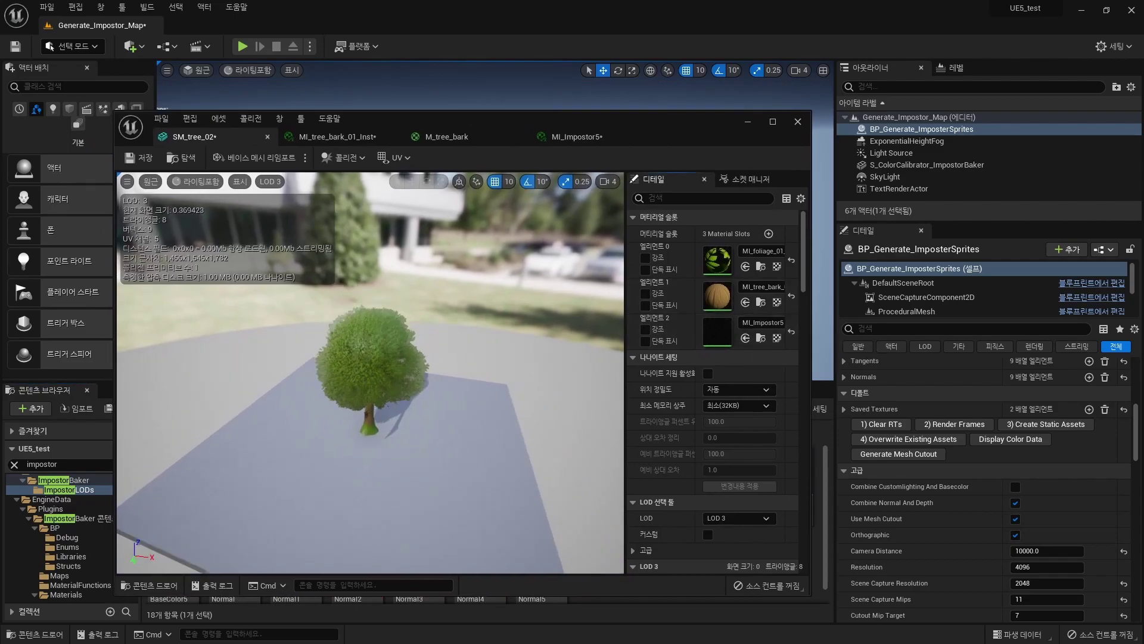
pyautogui.moveTo(486, 358); pyautogui.dragTo(486, 298)
pyautogui.click(270, 181)
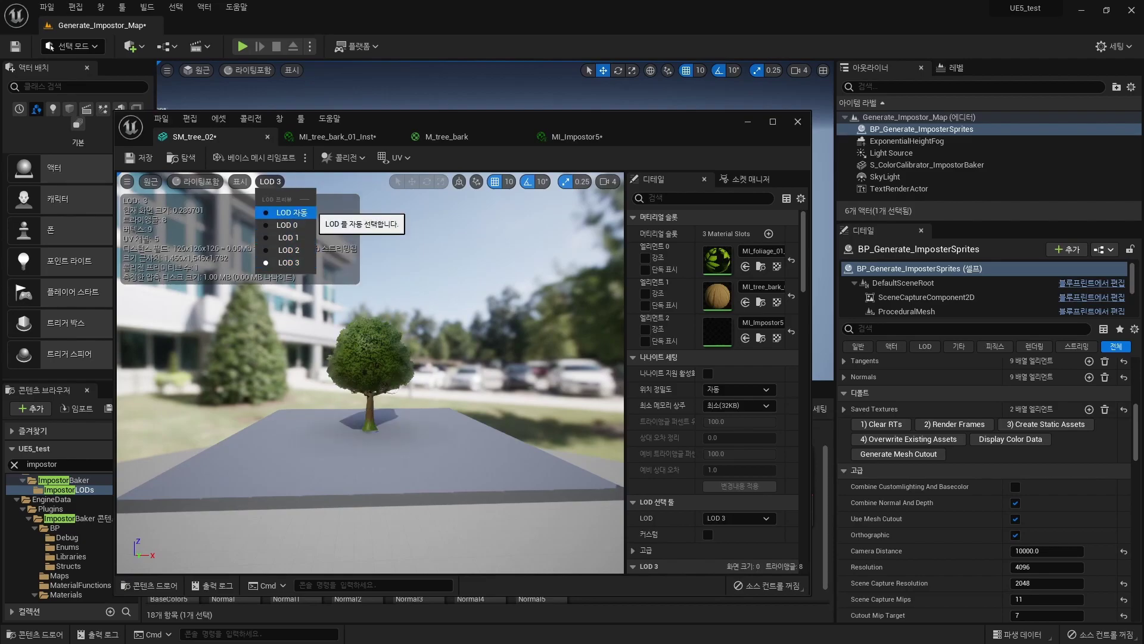
pyautogui.click(286, 213)
pyautogui.click(288, 262)
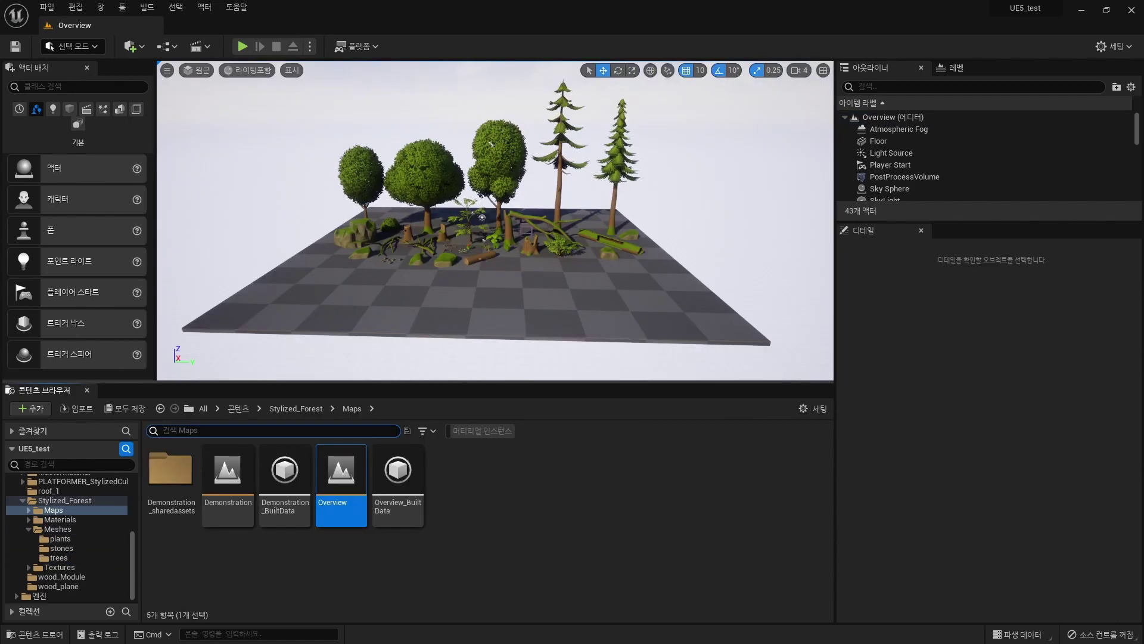
# Step: Select SM_tree_02 in the Overview map, then clear the selection and zoom around the forest
pyautogui.click(424, 173)
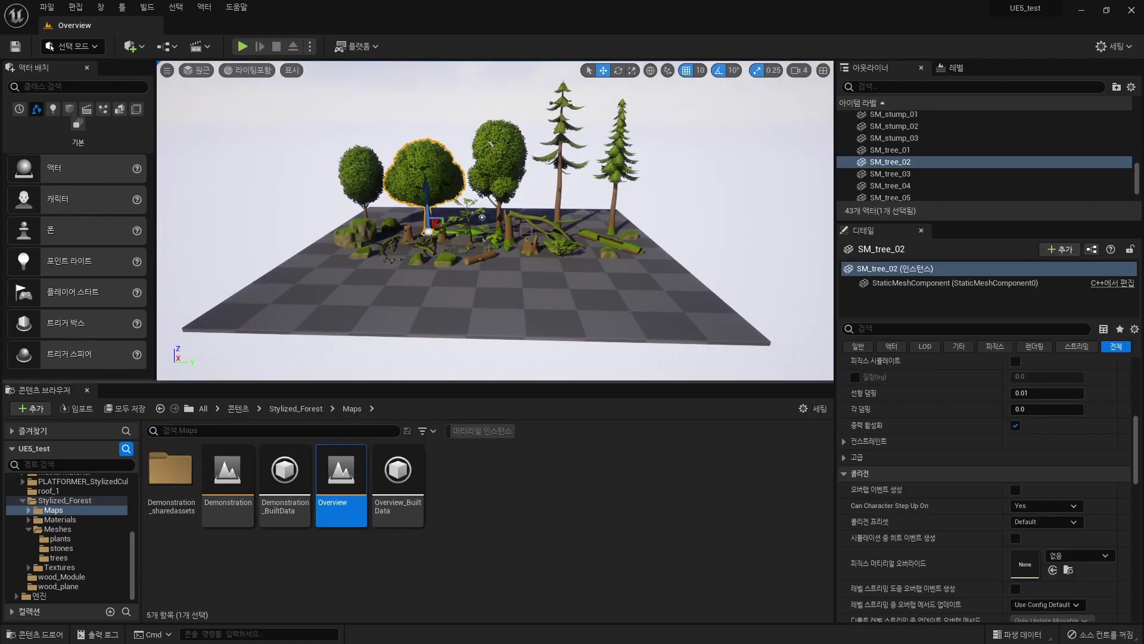
pyautogui.scroll(-5, 494, 220)
pyautogui.press('Escape')
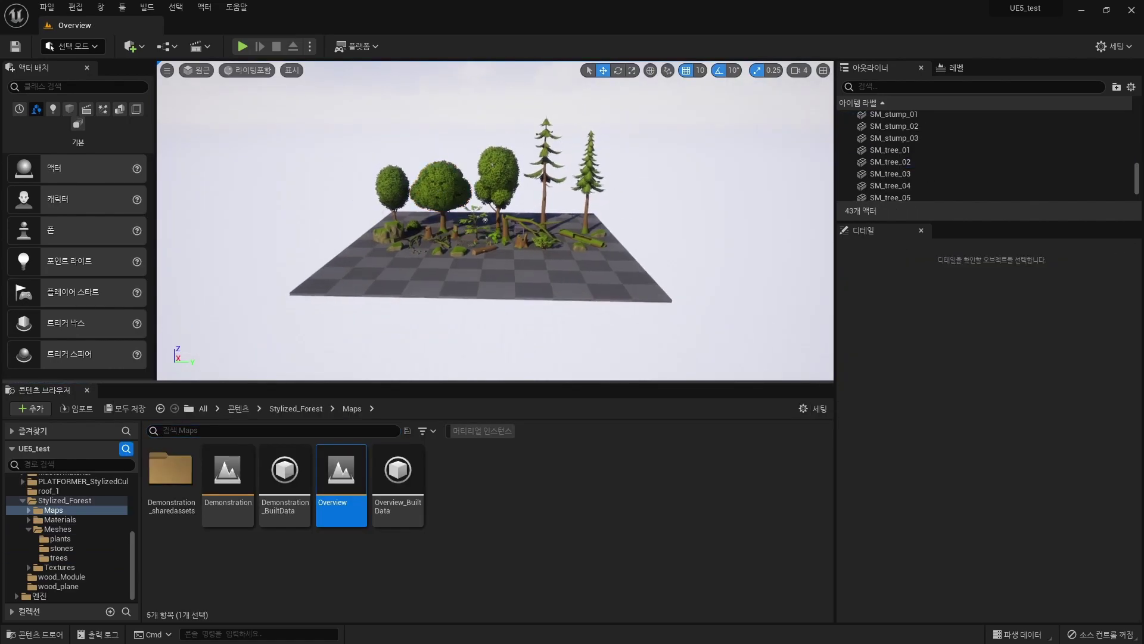
pyautogui.scroll(-3, 497, 224)
pyautogui.scroll(-2, 498, 224)
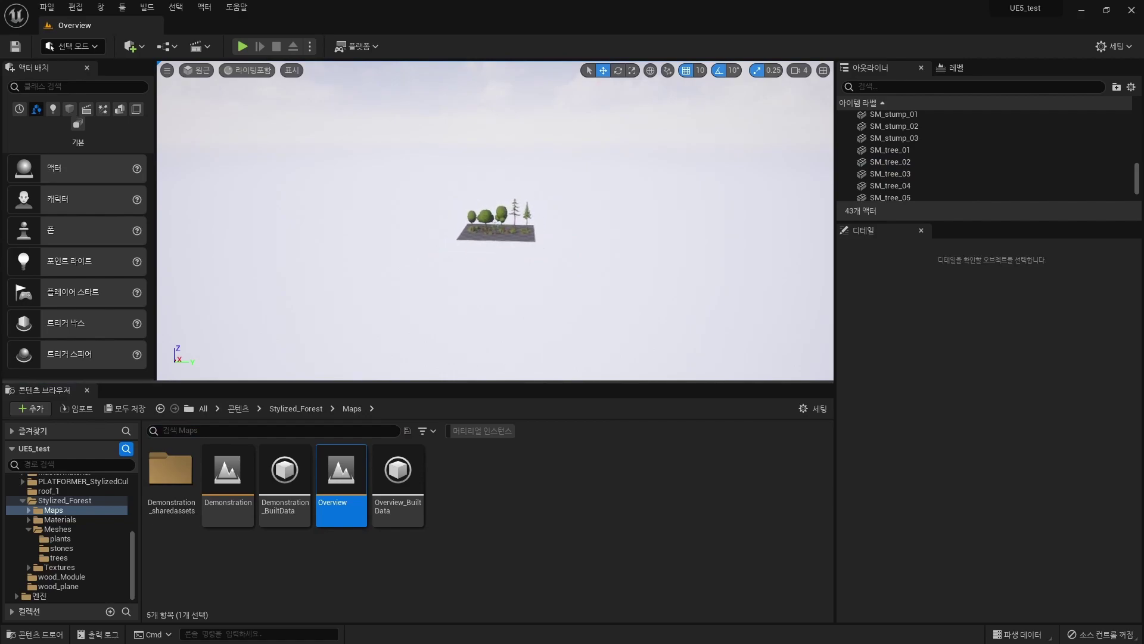
pyautogui.scroll(2, 494, 220)
# Step: Inspect the forest in wireframe, return to lit shading, and select the SM_tree_02 tree
pyautogui.hotkey('alt', '2')
pyautogui.scroll(-2, 495, 221)
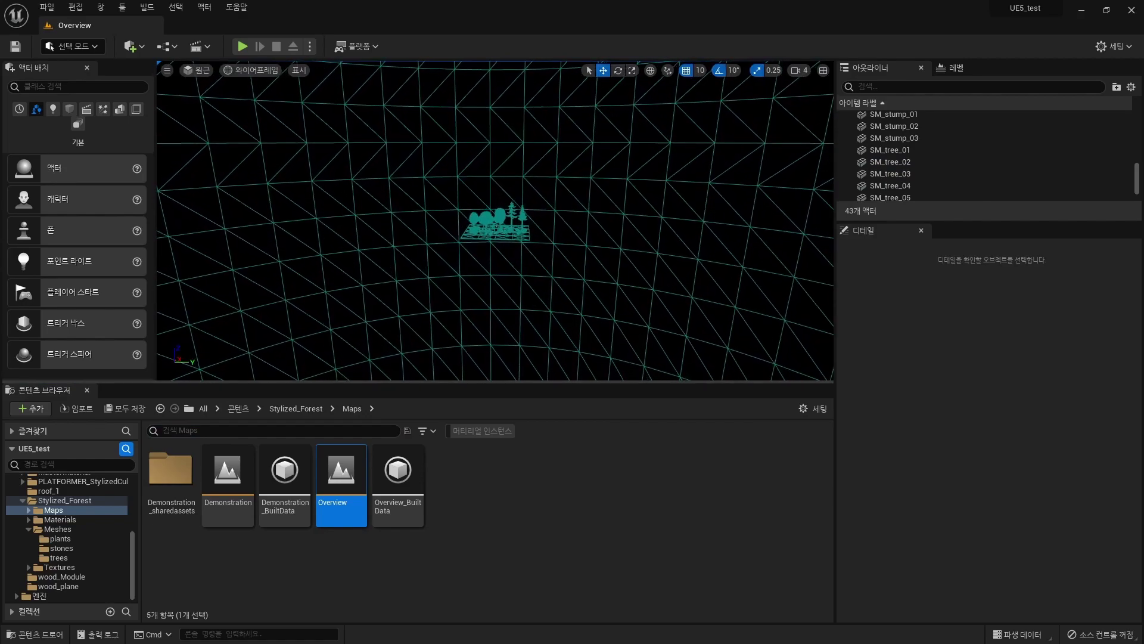
pyautogui.scroll(1, 495, 221)
pyautogui.scroll(2, 495, 221)
pyautogui.scroll(2, 494, 220)
pyautogui.hotkey('alt', '4')
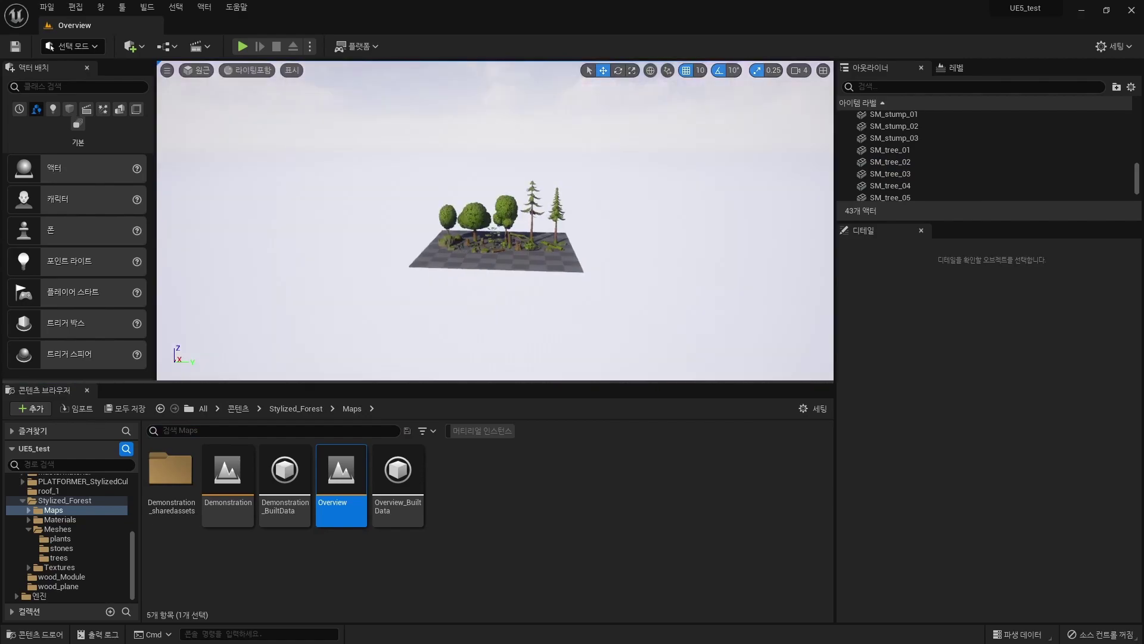
pyautogui.scroll(2, 495, 221)
pyautogui.click(465, 220)
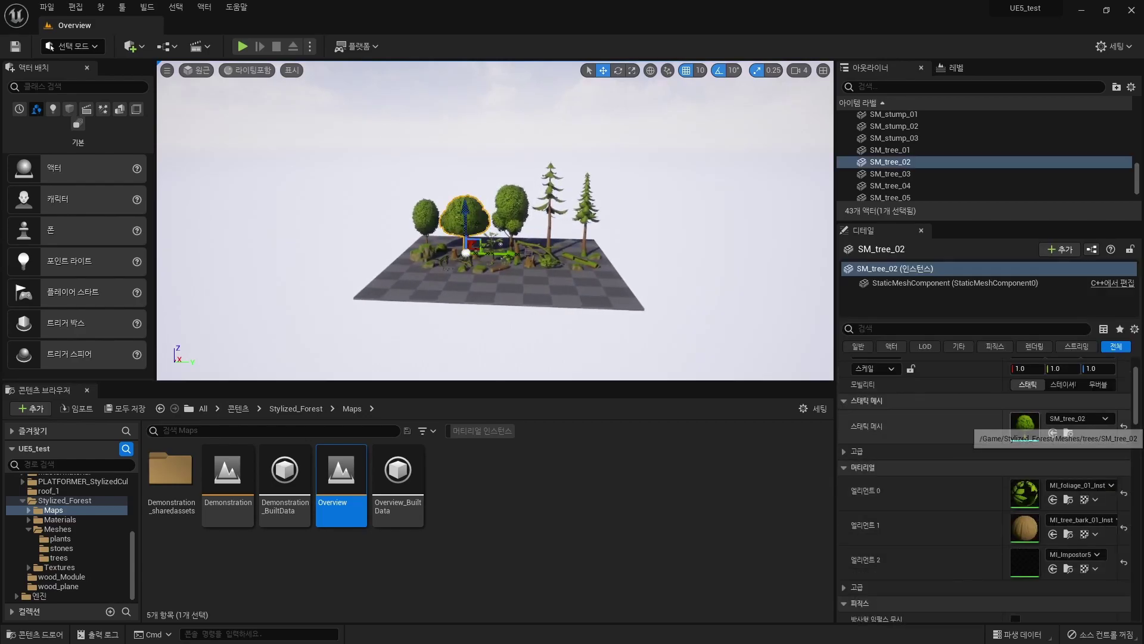
# Step: Open SM_tree_02 in the mesh editor and preview it with automatic LOD
pyautogui.doubleClick(1025, 424)
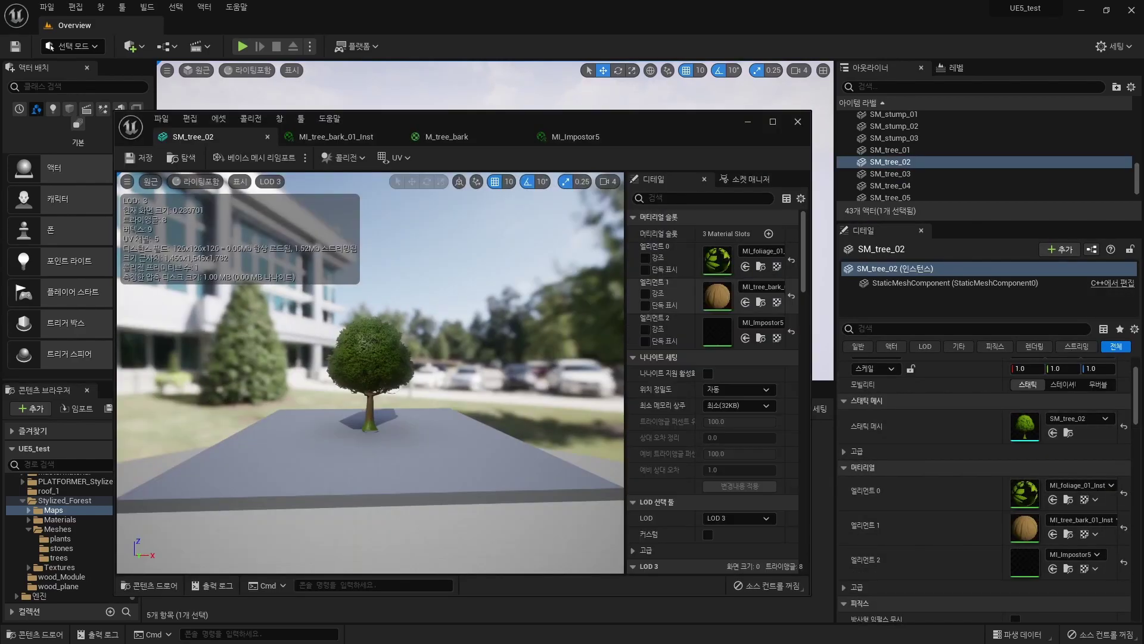
pyautogui.scroll(-5, 715, 387)
pyautogui.scroll(-1, 715, 387)
pyautogui.scroll(-2, 715, 387)
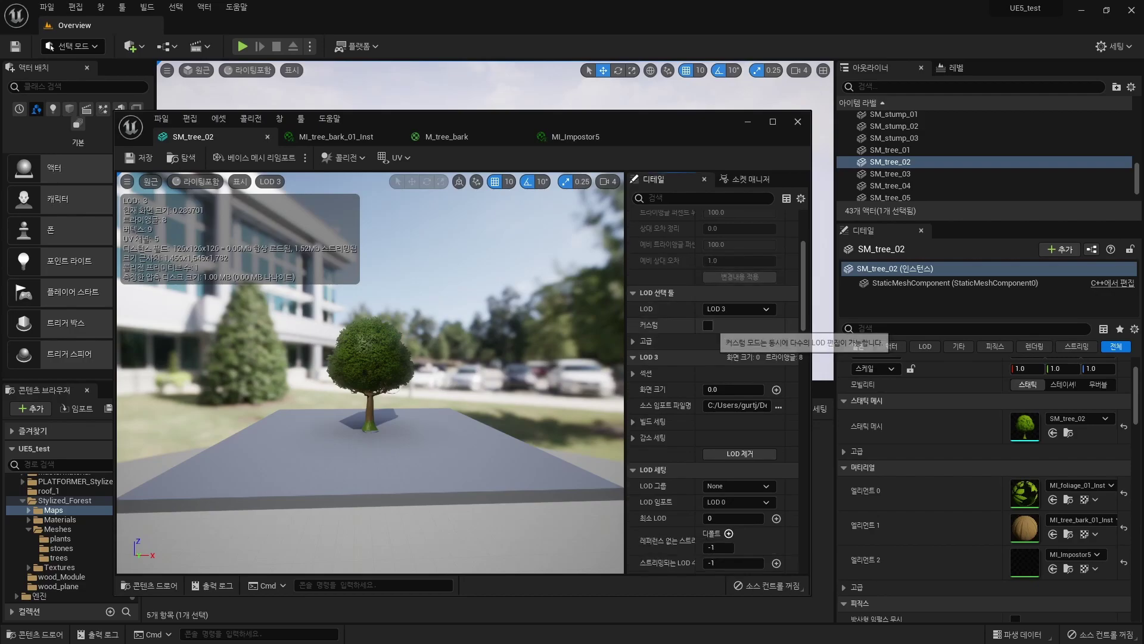
pyautogui.click(708, 325)
pyautogui.click(708, 306)
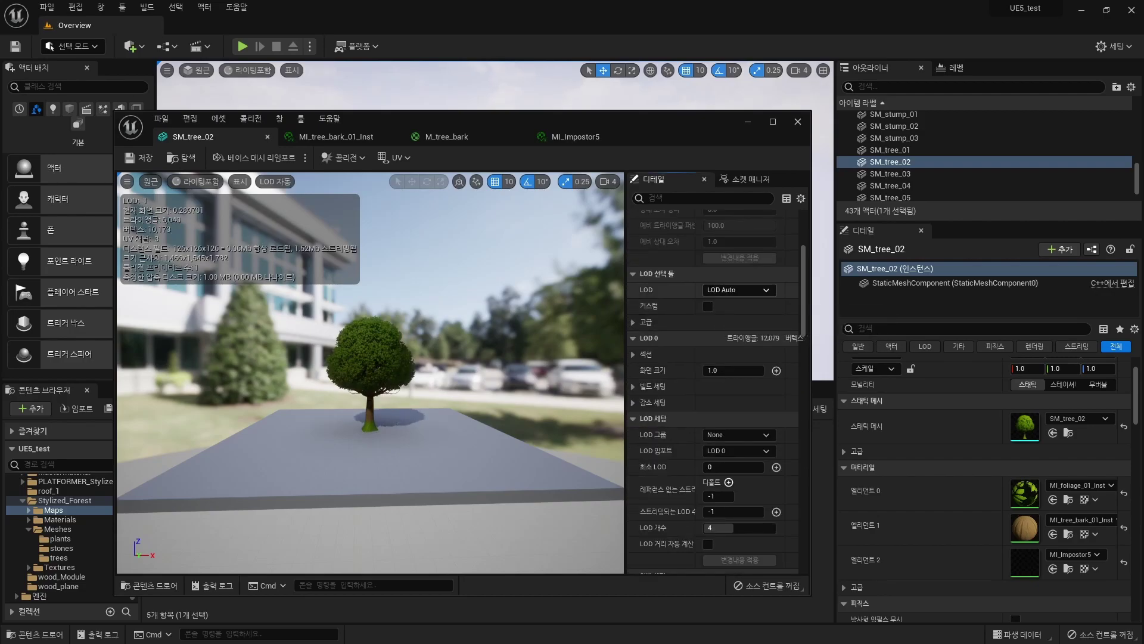
# Step: Set LOD 3's screen size to 0.1 and close the mesh editor
pyautogui.click(738, 289)
pyautogui.click(733, 359)
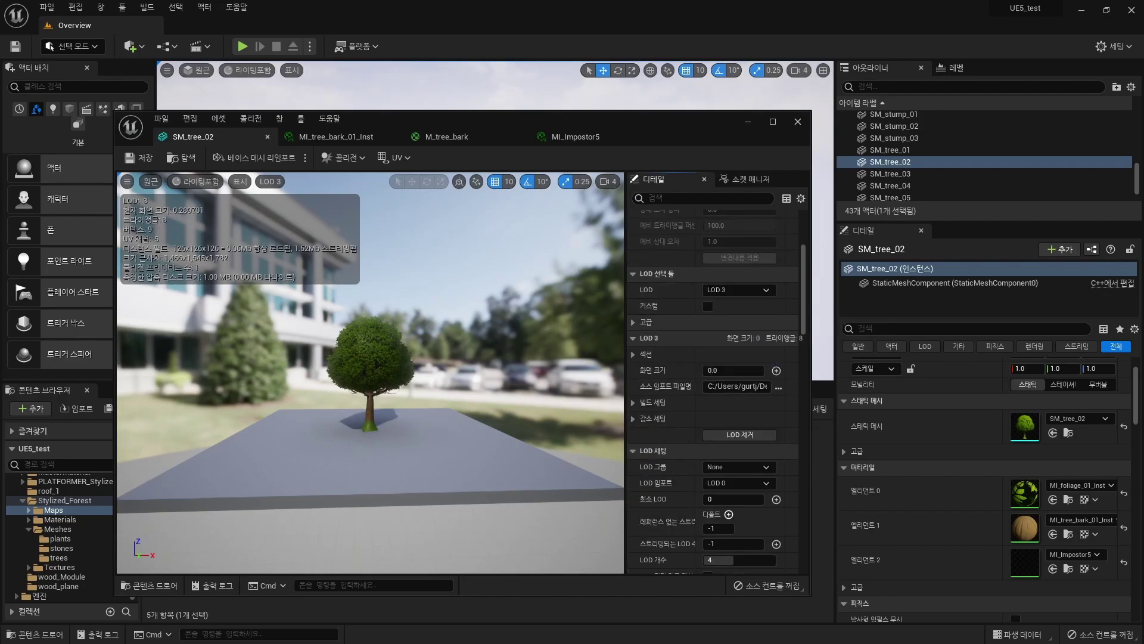
pyautogui.click(730, 370)
pyautogui.write('0.1')
pyautogui.press('Return')
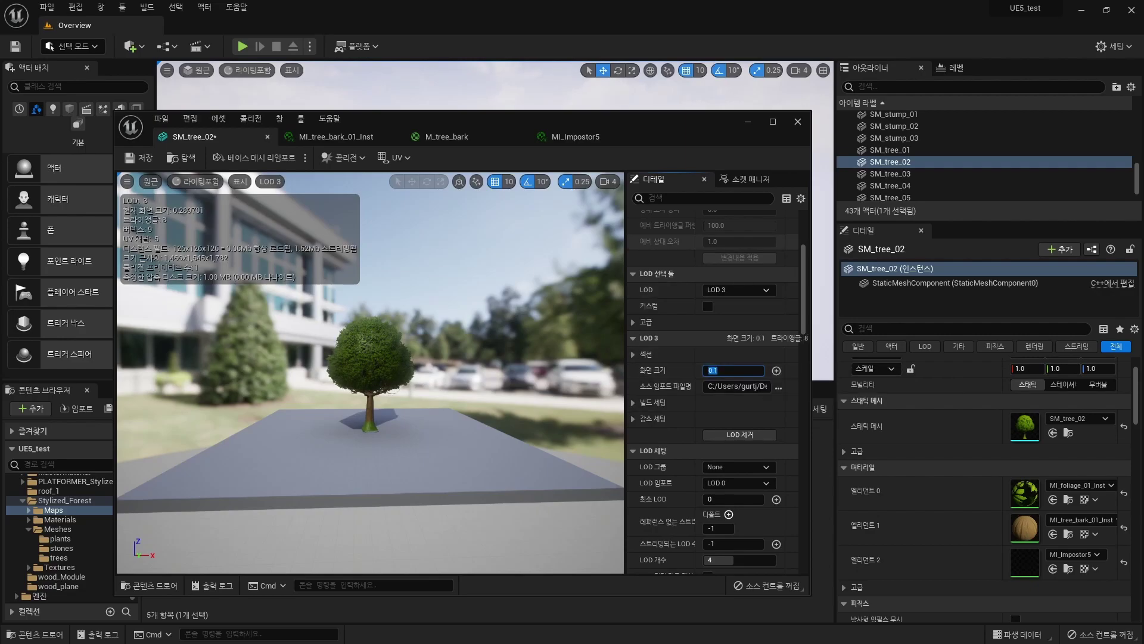
pyautogui.hotkey('alt', 'F4')
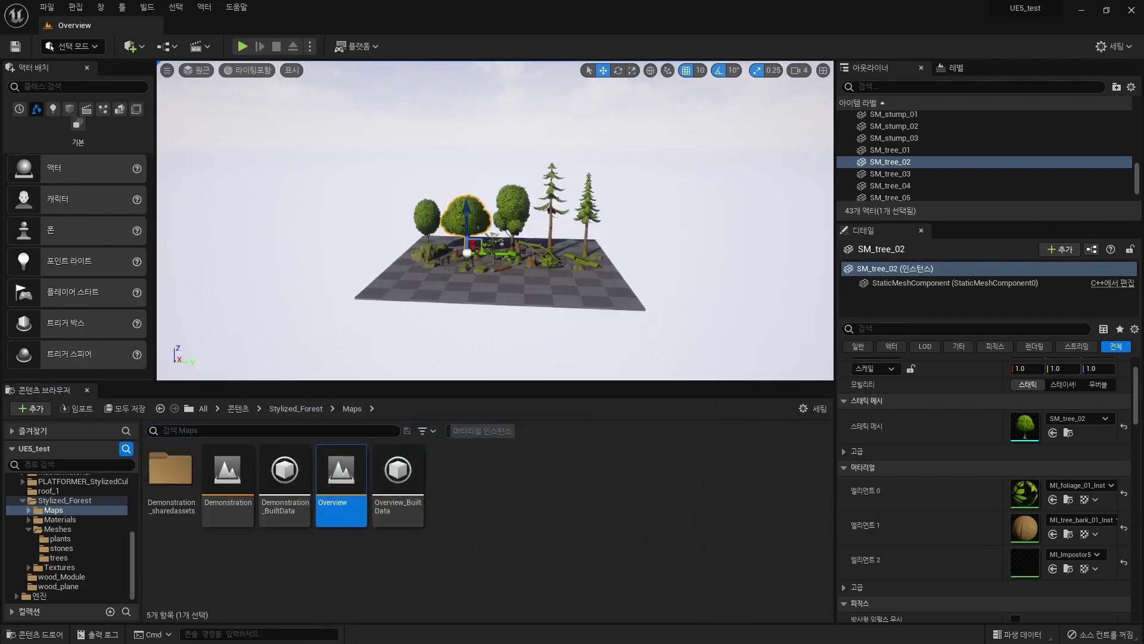
# Step: Zoom out over the forest, comparing wireframe and lit views of SM_tree_02
pyautogui.scroll(-5, 495, 226)
pyautogui.press('Escape')
pyautogui.scroll(-3, 504, 229)
pyautogui.scroll(-2, 499, 225)
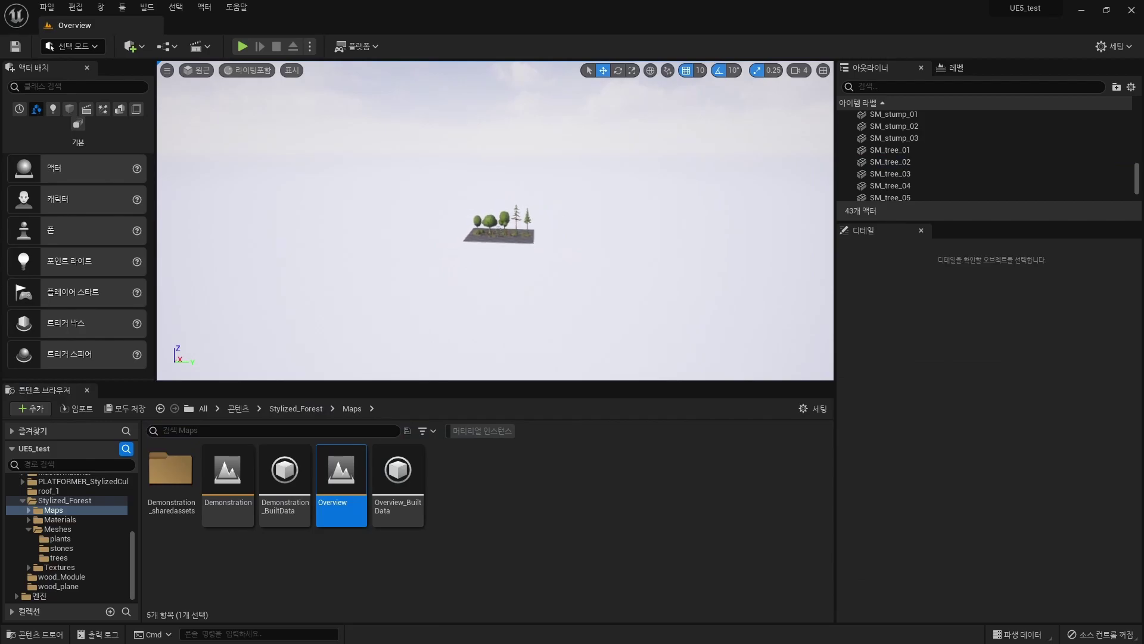
pyautogui.press('F1')
pyautogui.press('F3')
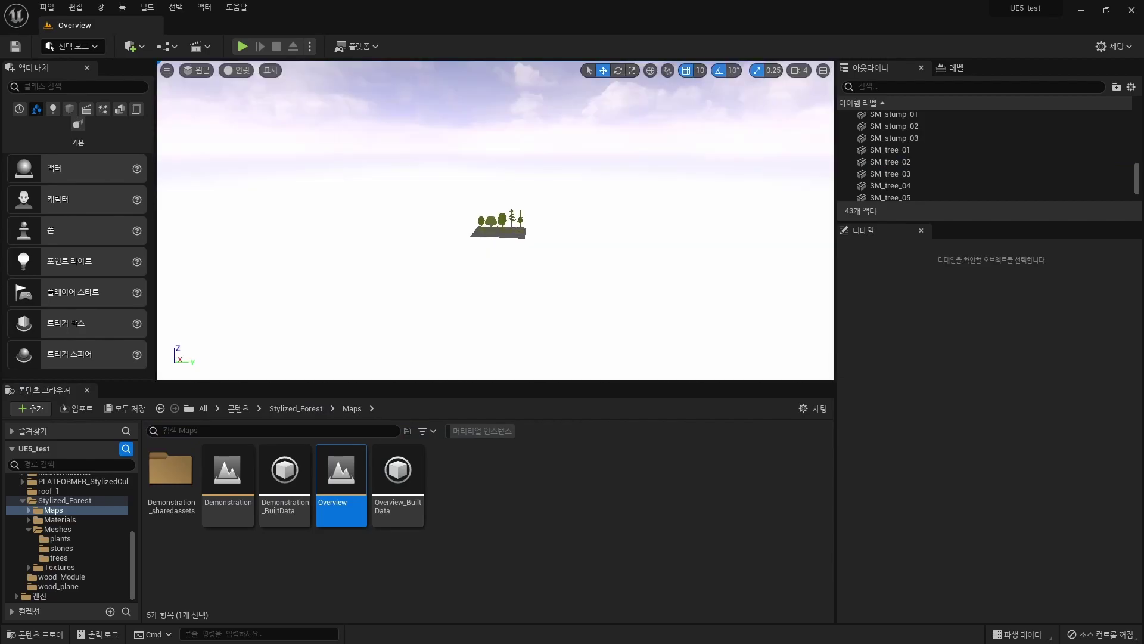
pyautogui.click(492, 221)
pyautogui.press('F1')
pyautogui.press('Escape')
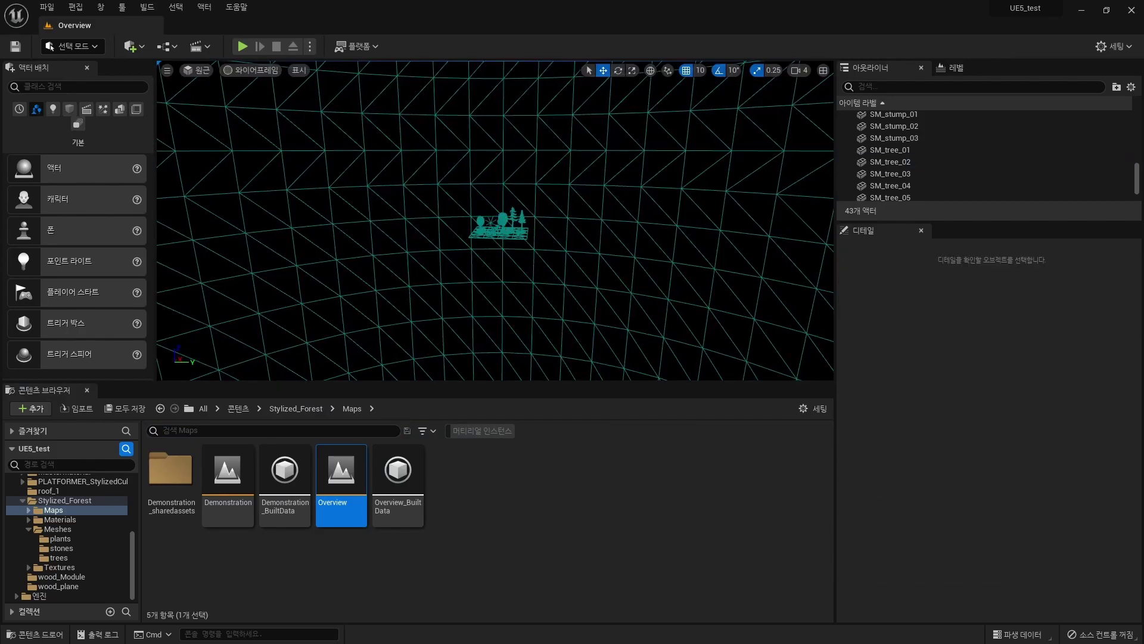
pyautogui.moveTo(495, 221); pyautogui.dragTo(498, 223, button='right')
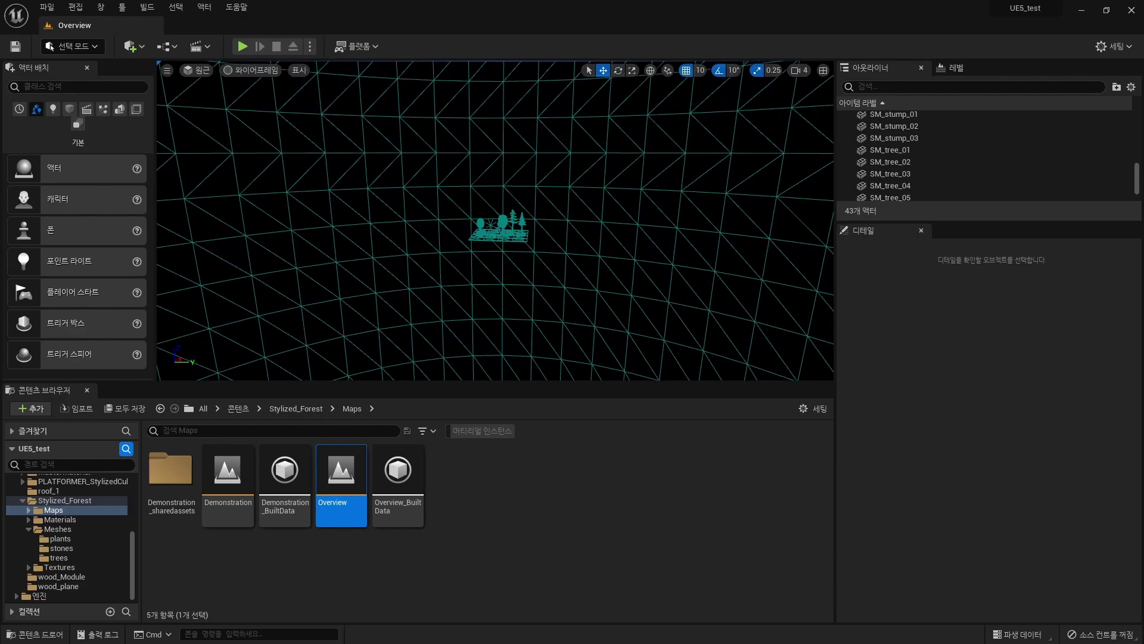
# Step: Run stat scenerendering, then FreezeRendering in the console to freeze the viewport
pyautogui.write('stat scenerendering')
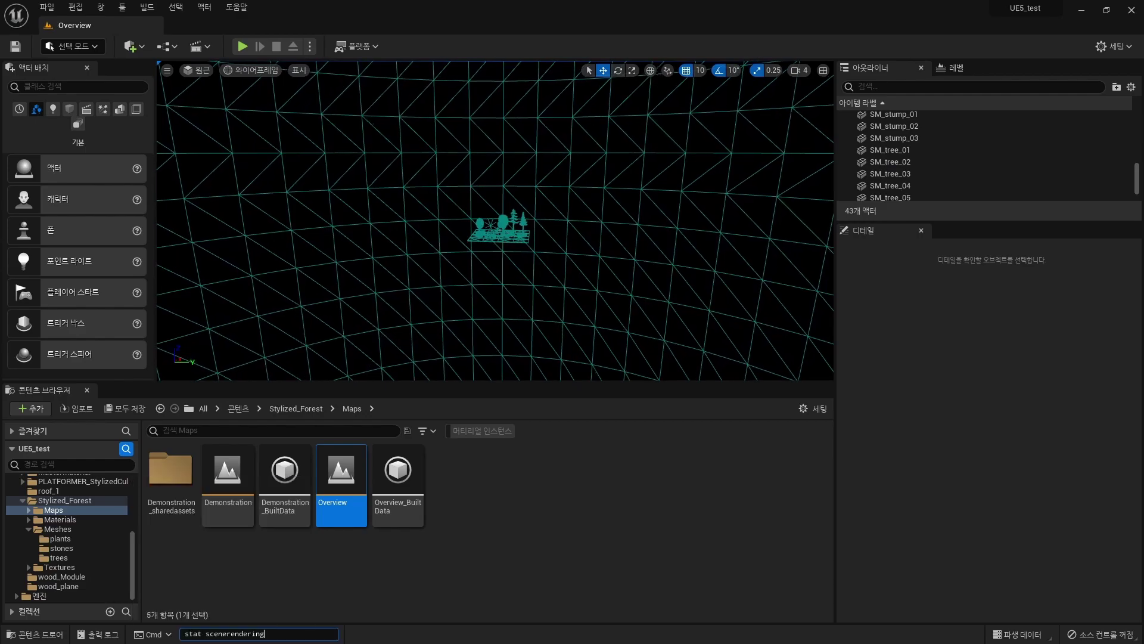
pyautogui.hotkey('ctrl', 'a')
pyautogui.write('Freezere')
pyautogui.hotkey('alt', '4')
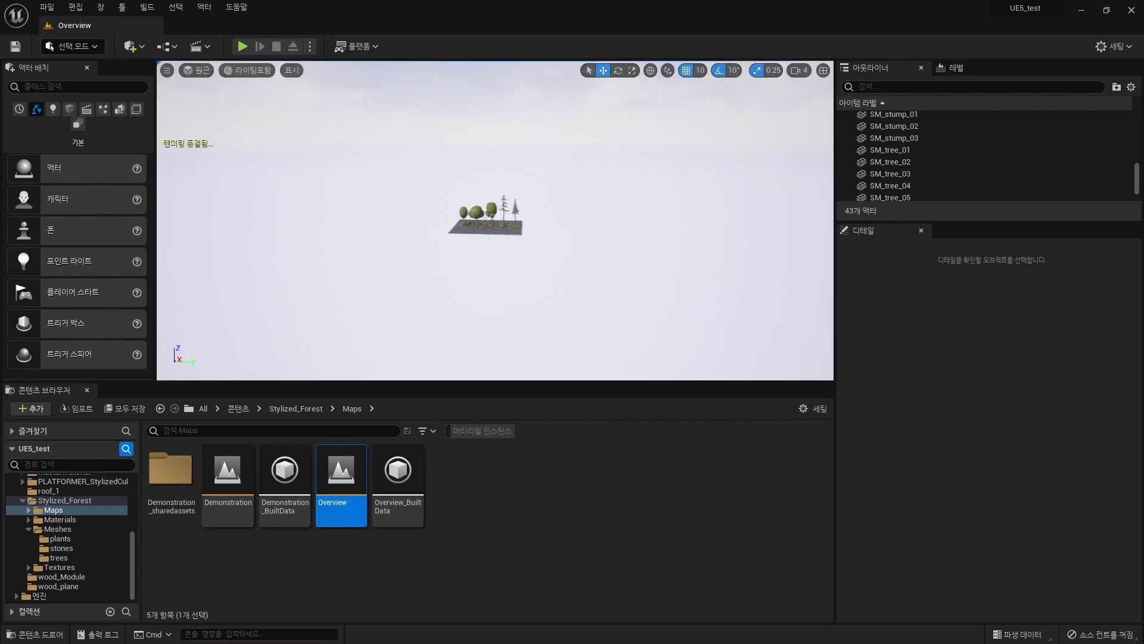
# Step: Fly into the frozen forest, select SM_tree_02, and compare wireframe, unlit and lit views
pyautogui.scroll(10, 494, 239)
pyautogui.hotkey('alt', '2')
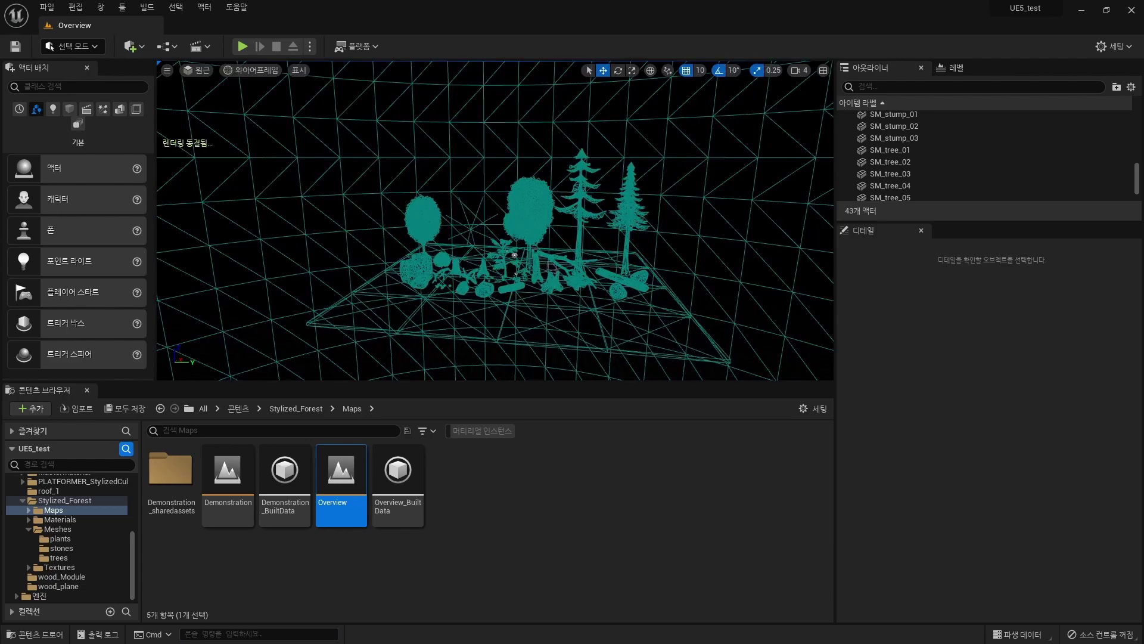
pyautogui.hotkey('alt', '4')
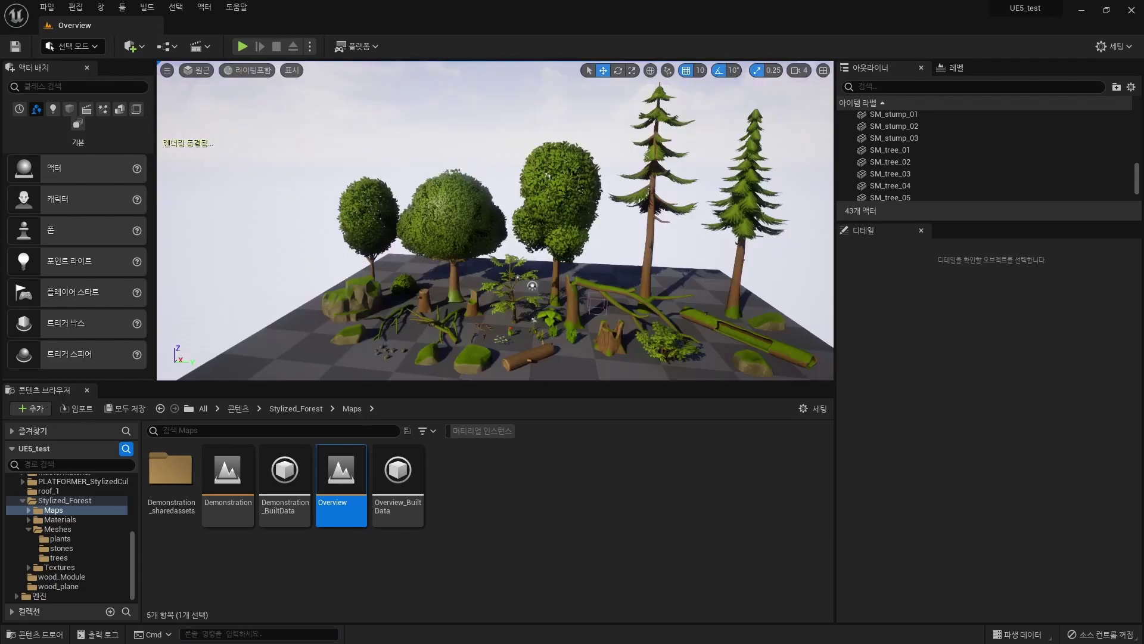
pyautogui.scroll(6, 495, 221)
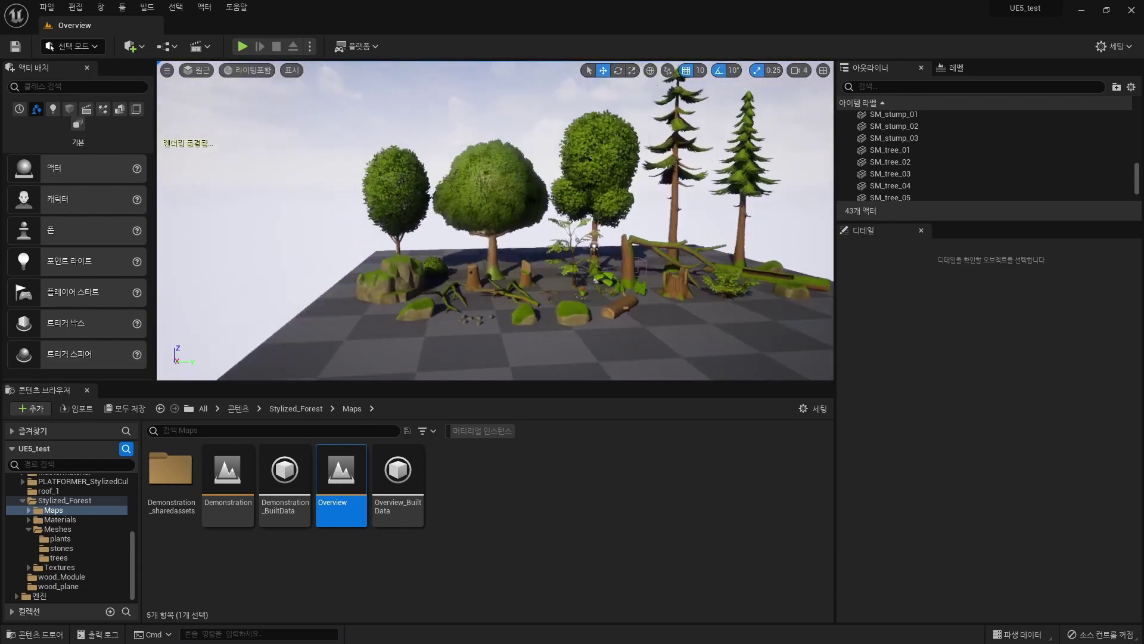
pyautogui.hotkey('alt', '2')
pyautogui.scroll(3, 655, 316)
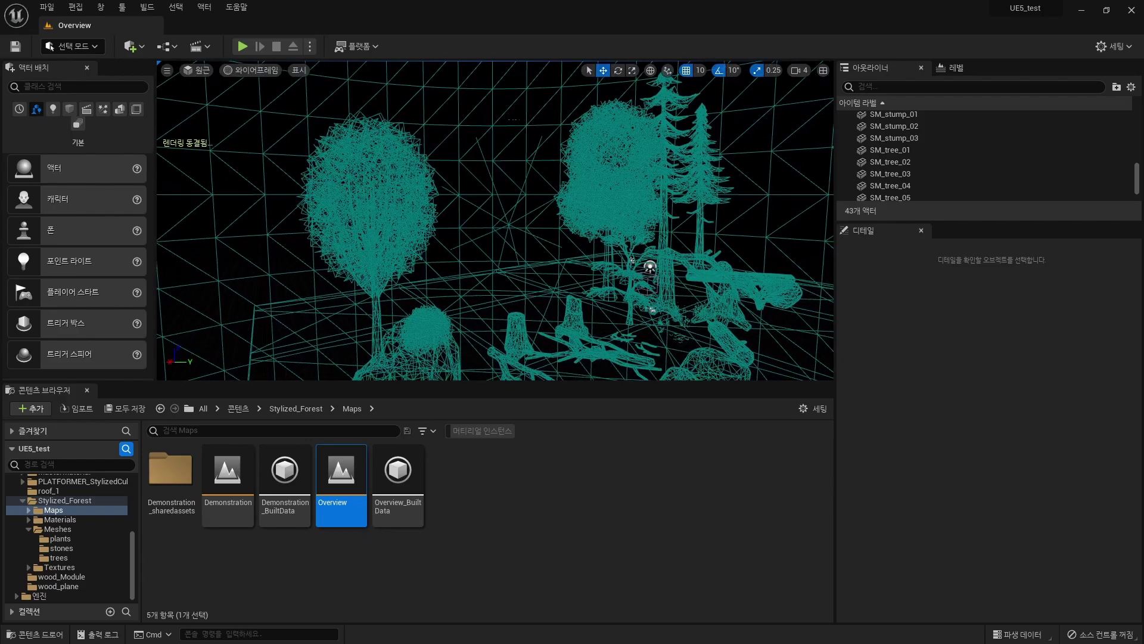
pyautogui.click(506, 238)
pyautogui.hotkey('alt', '3')
pyautogui.hotkey('alt', '4')
pyautogui.hotkey('alt', '2')
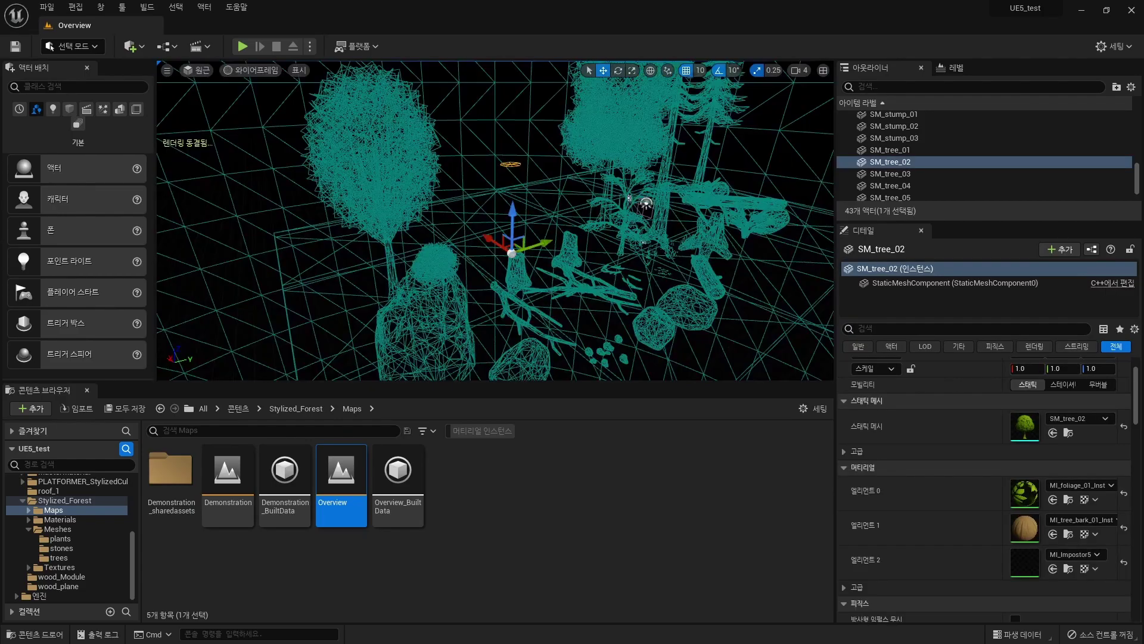
# Step: Orbit around the frozen trees, then return to lit shading and deselect SM_tree_02
pyautogui.moveTo(651, 308); pyautogui.dragTo(653, 303, button='right')
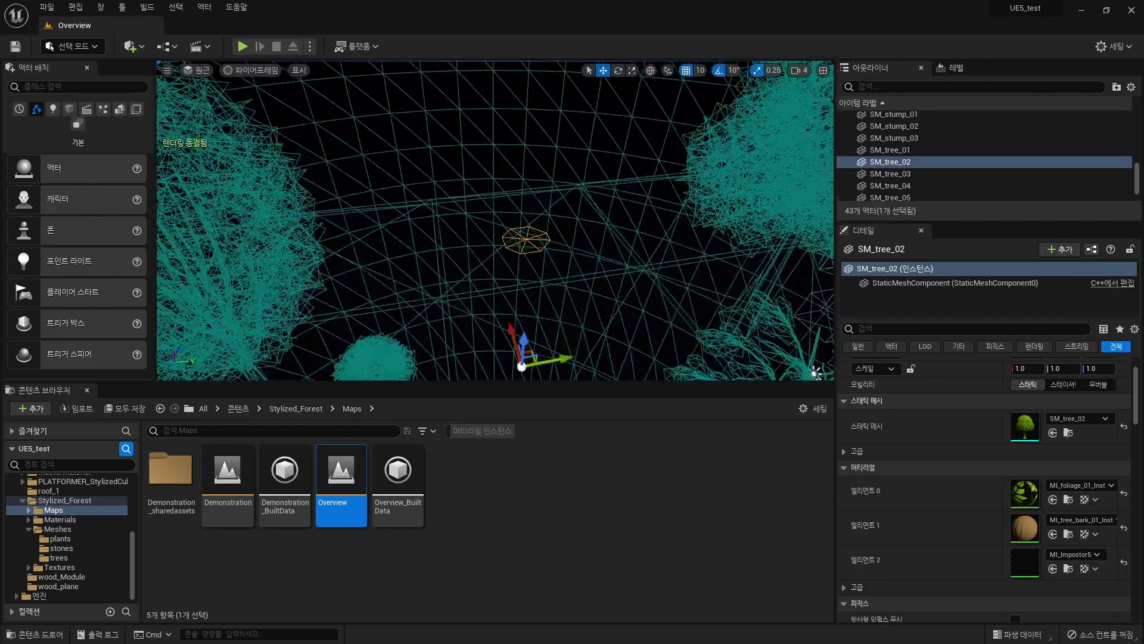
pyautogui.scroll(-5, 494, 221)
pyautogui.hotkey('alt', '4')
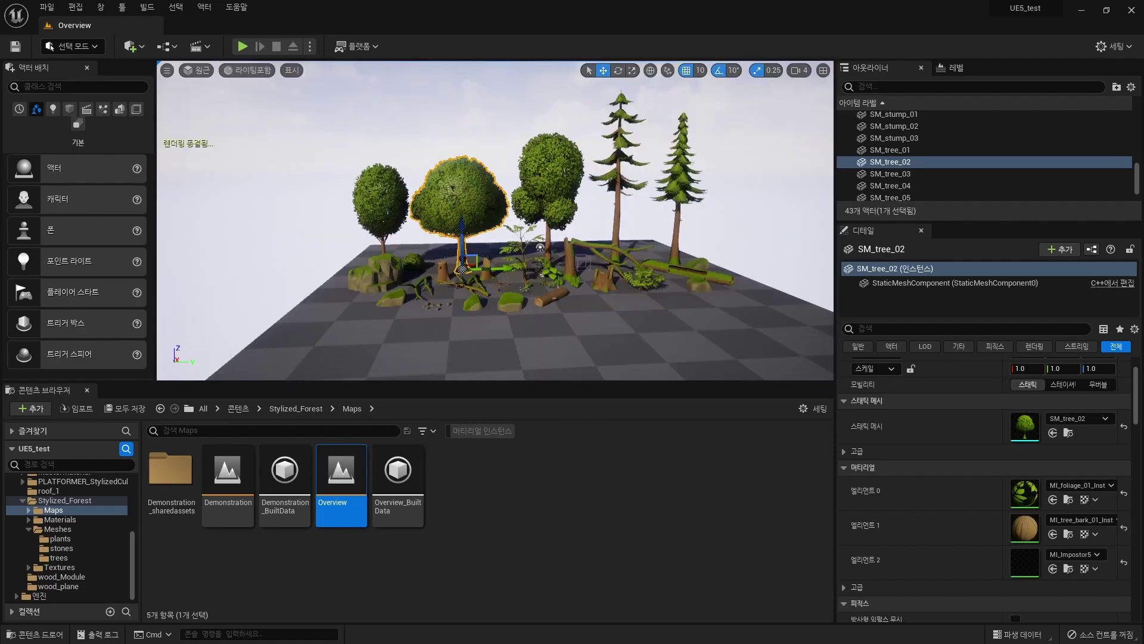
pyautogui.scroll(-3, 494, 221)
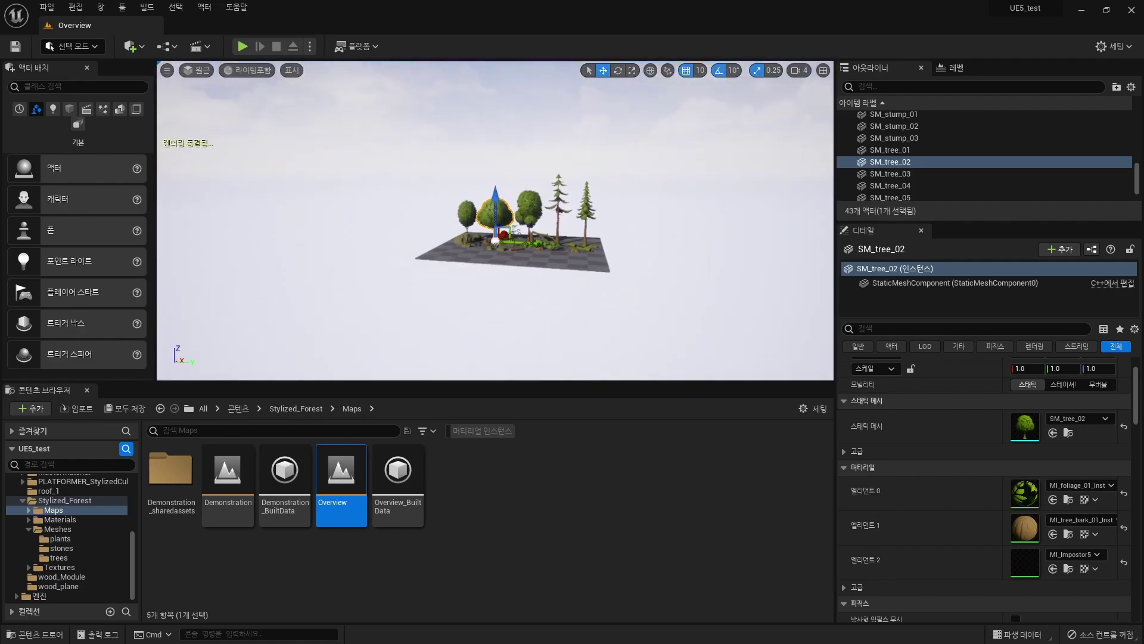
pyautogui.press('Escape')
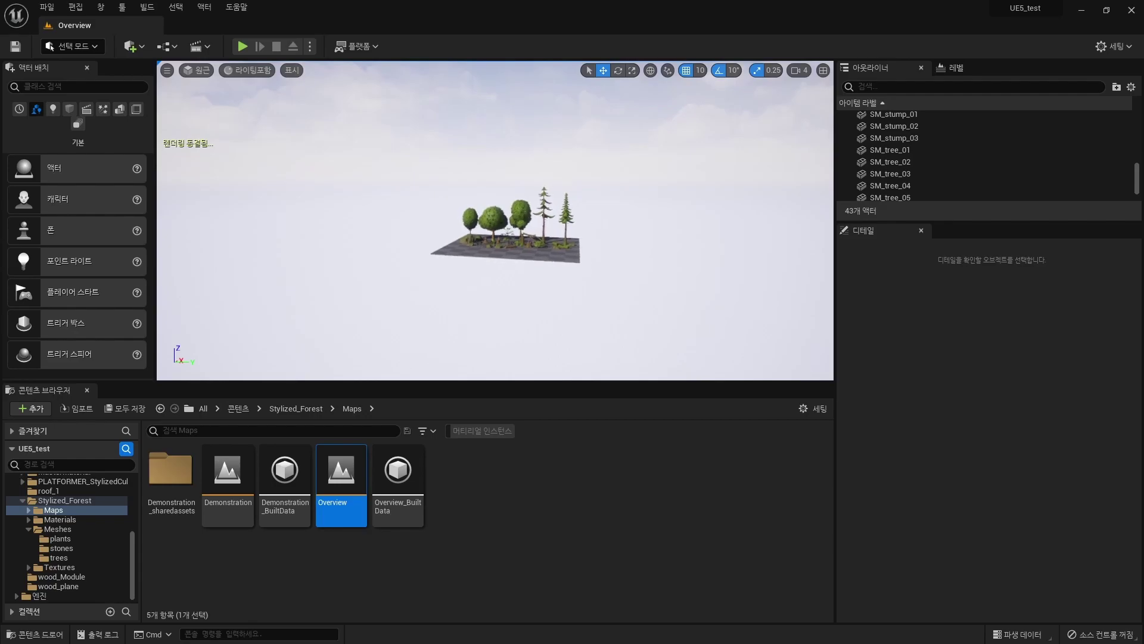
# Step: Rerun FreezeRendering to unfreeze the viewport and check the scene in wireframe and lit
pyautogui.press('Up')
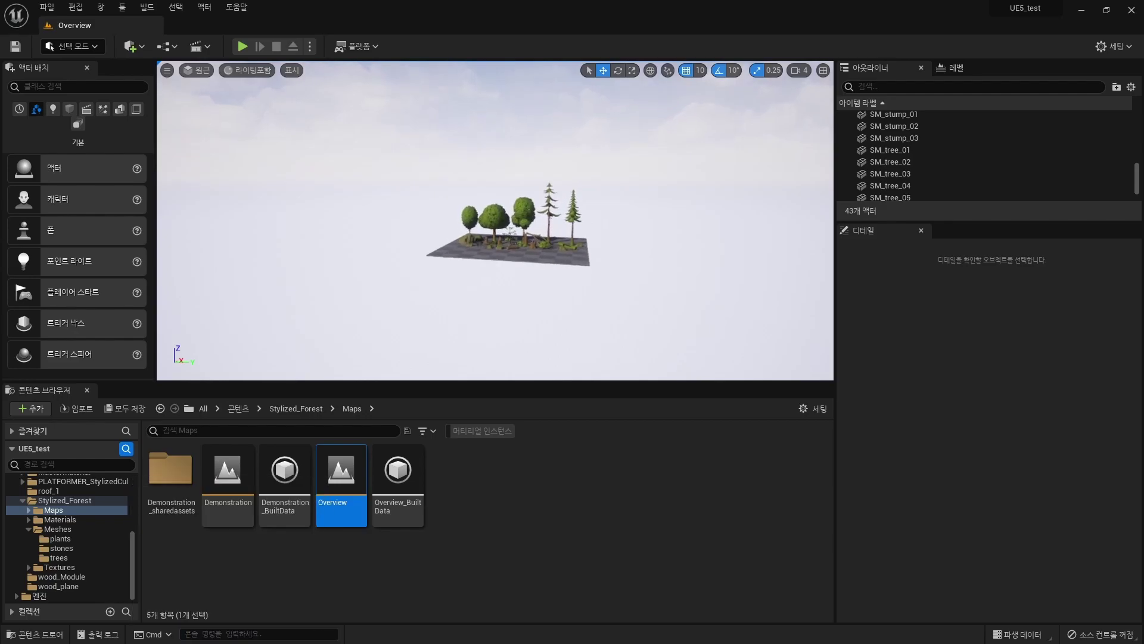
pyautogui.hotkey('alt', '2')
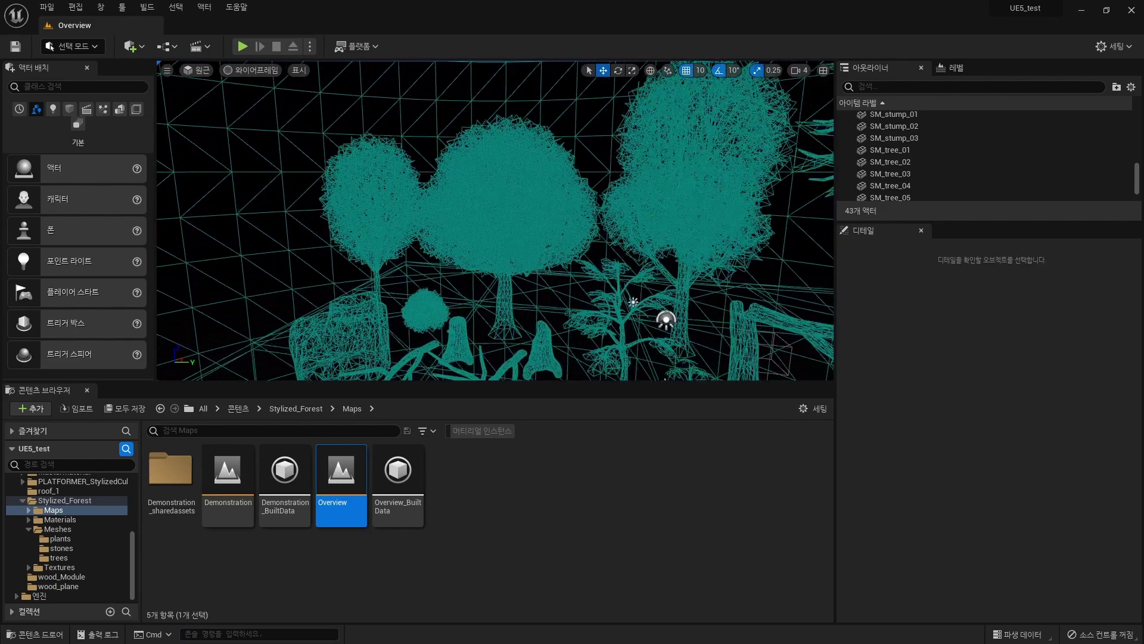
pyautogui.hotkey('ctrl', 'z')
pyautogui.scroll(2, 532, 245)
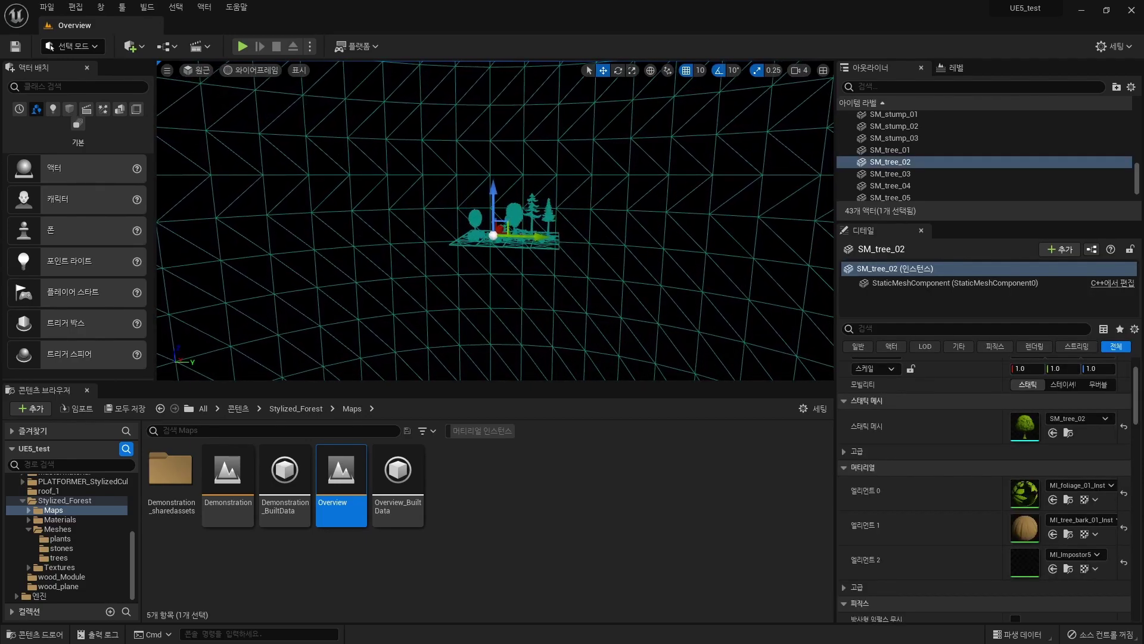
pyautogui.press('Escape')
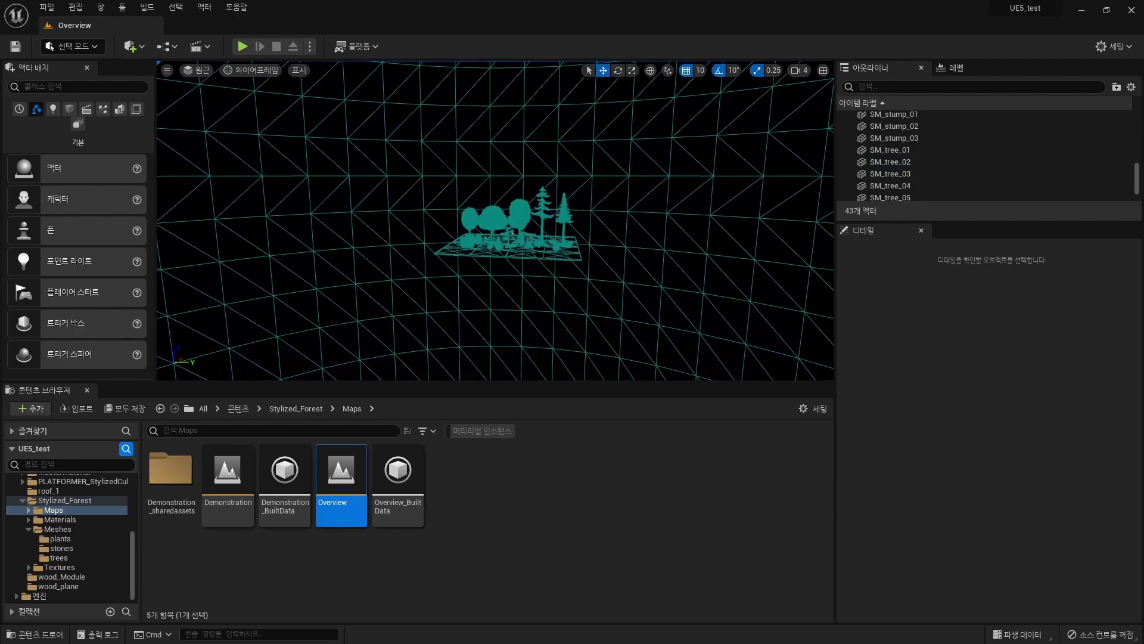
pyautogui.hotkey('alt', '4')
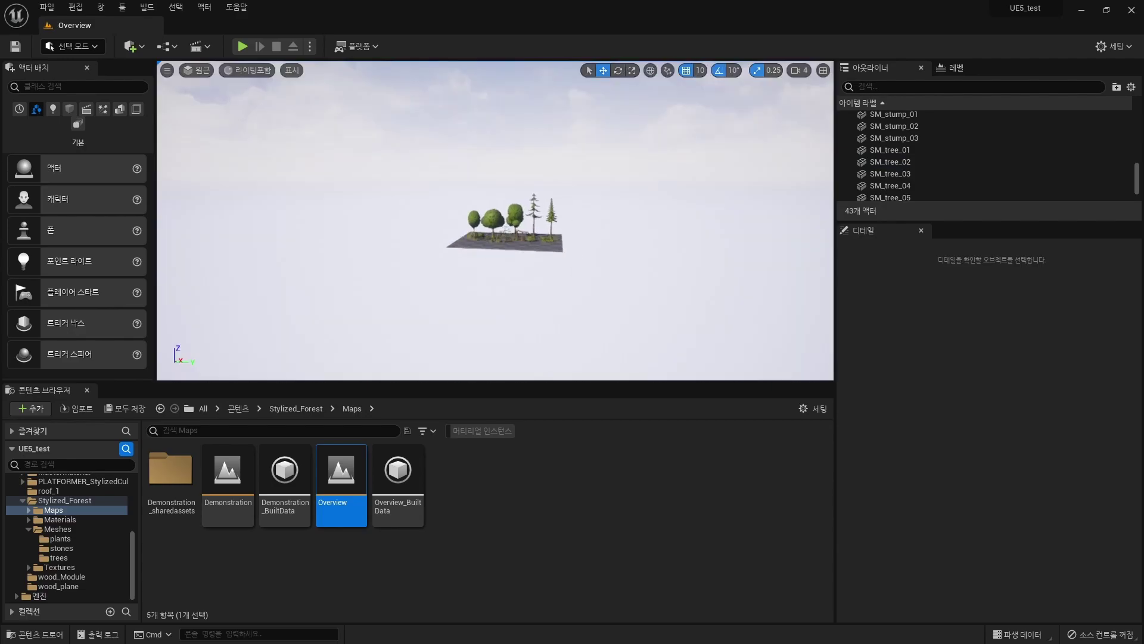
# Step: Select SM_tree_02 in the scene and switch the editor to Foliage mode
pyautogui.scroll(-3, 506, 227)
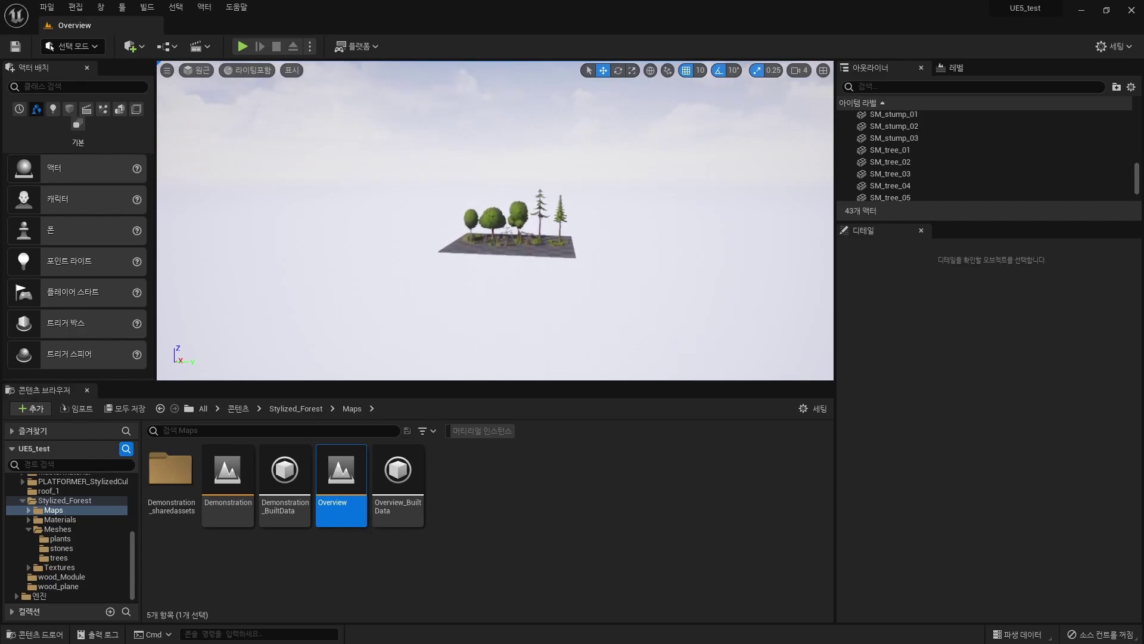
pyautogui.scroll(2, 506, 227)
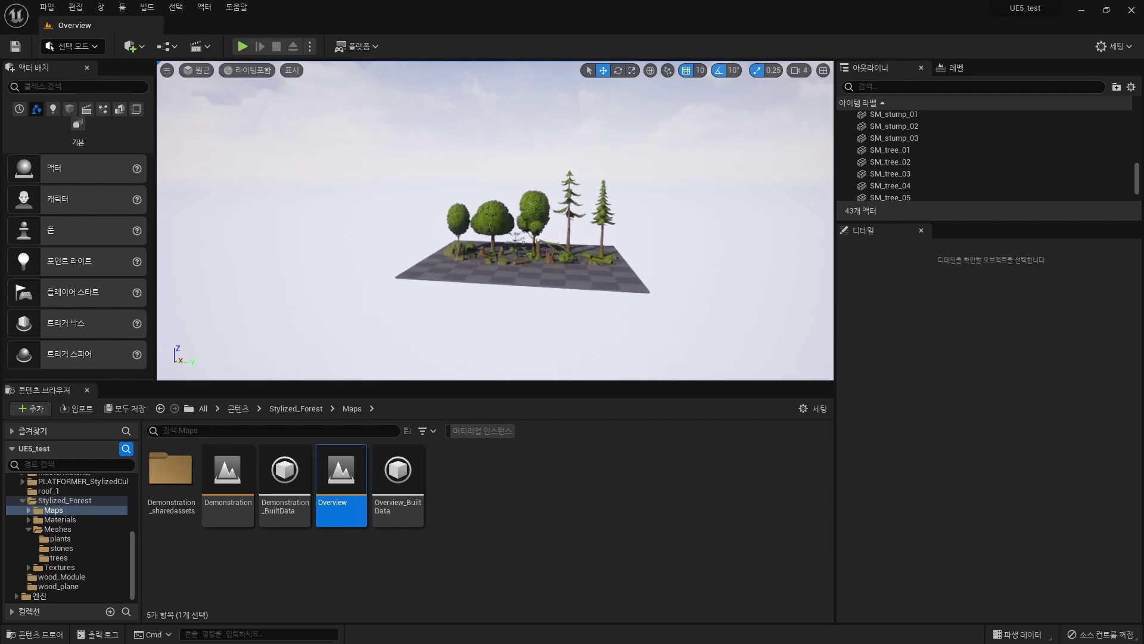
pyautogui.click(497, 215)
pyautogui.hotkey('shift', '3')
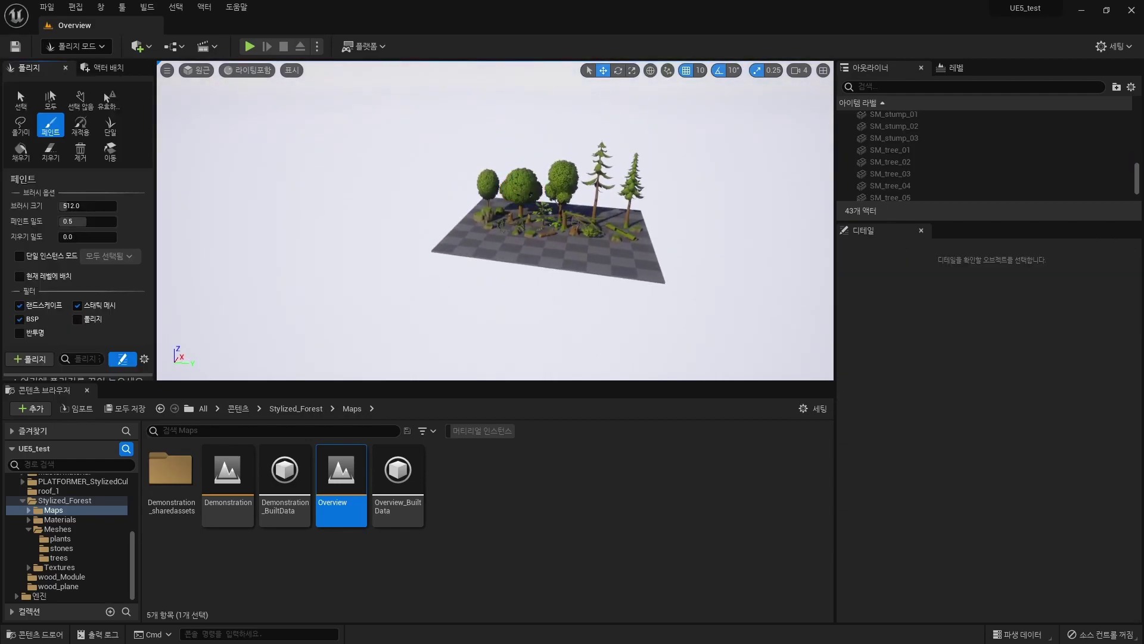